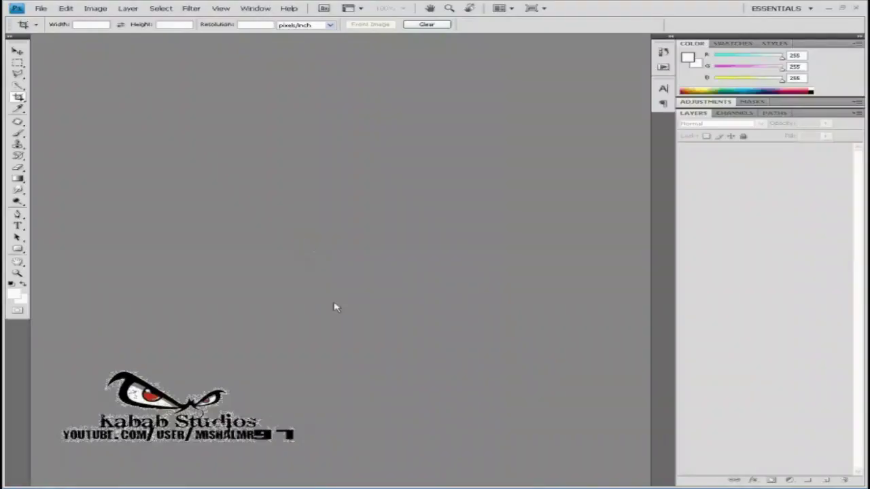
Create a new 530 × 330 px document
left_click(41, 8)
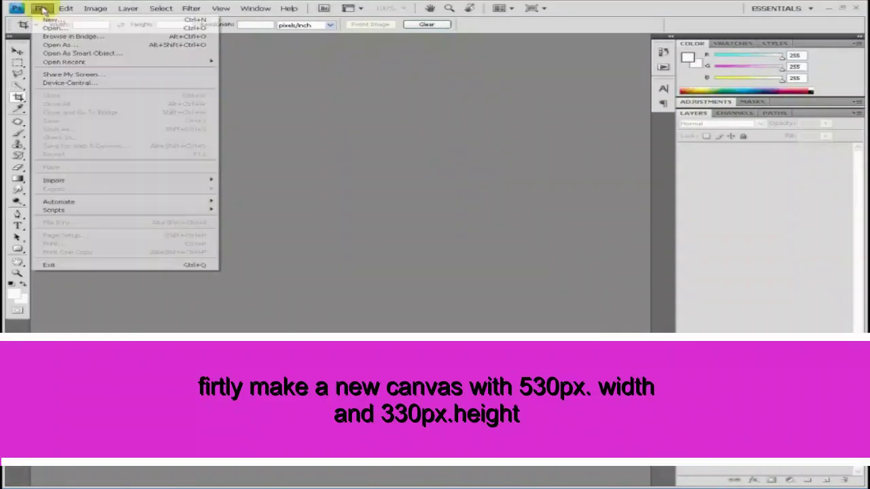
double_click(381, 172)
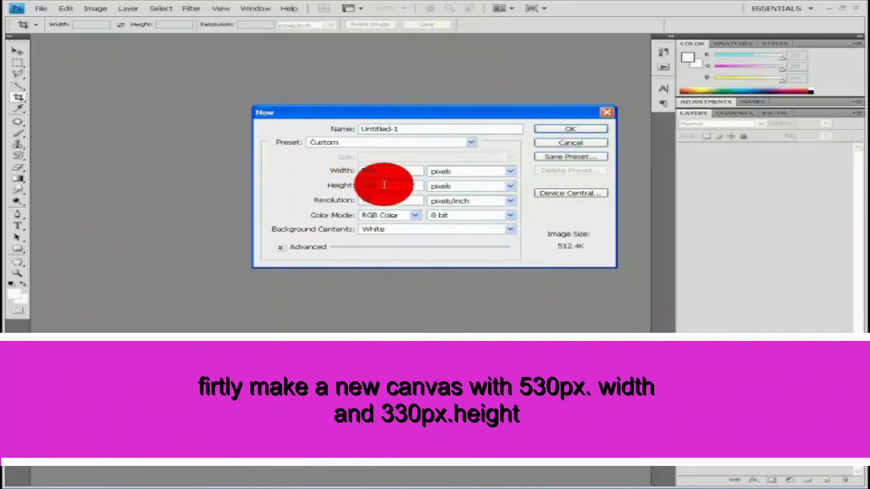
key("Tab")
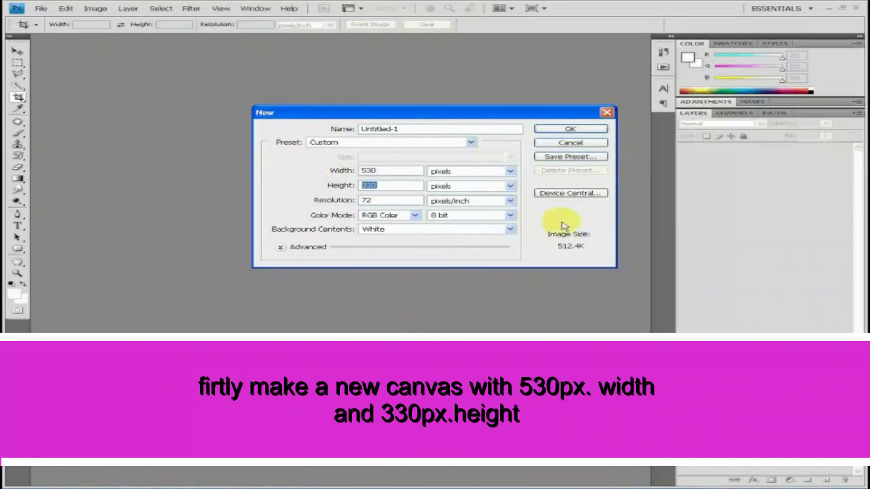
left_click(569, 129)
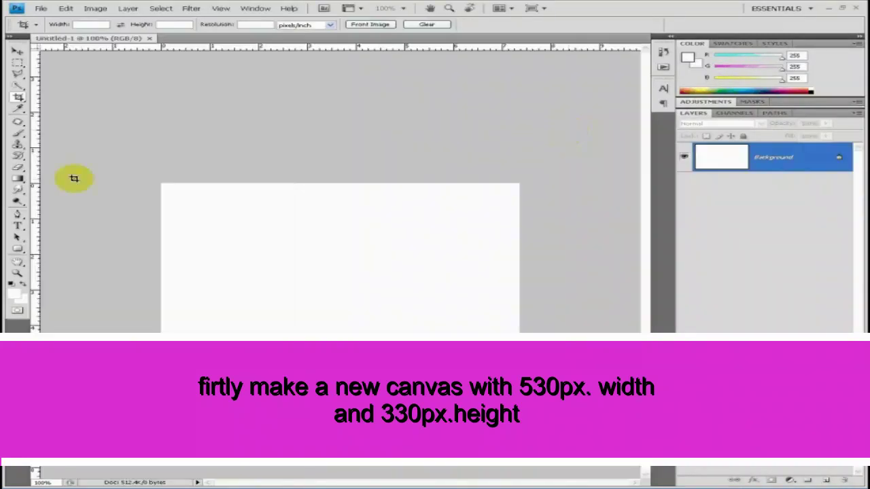
Fill the canvas black with the Paint Bucket and convert the background to Layer 0
left_click(17, 178)
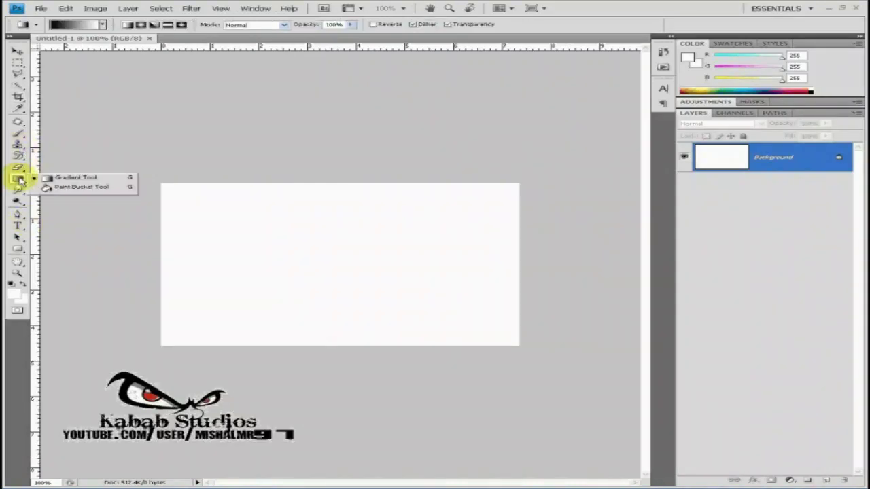
left_click(51, 189)
left_click(13, 292)
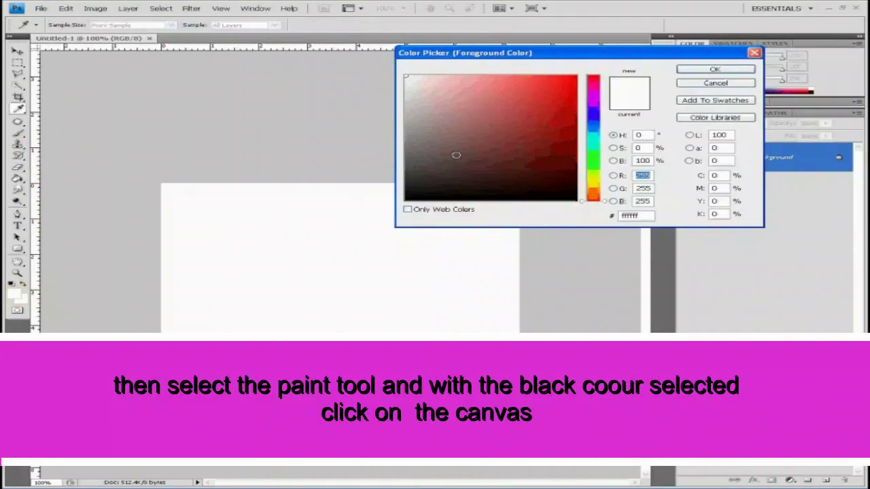
left_click(406, 202)
left_click(683, 70)
left_click(347, 239)
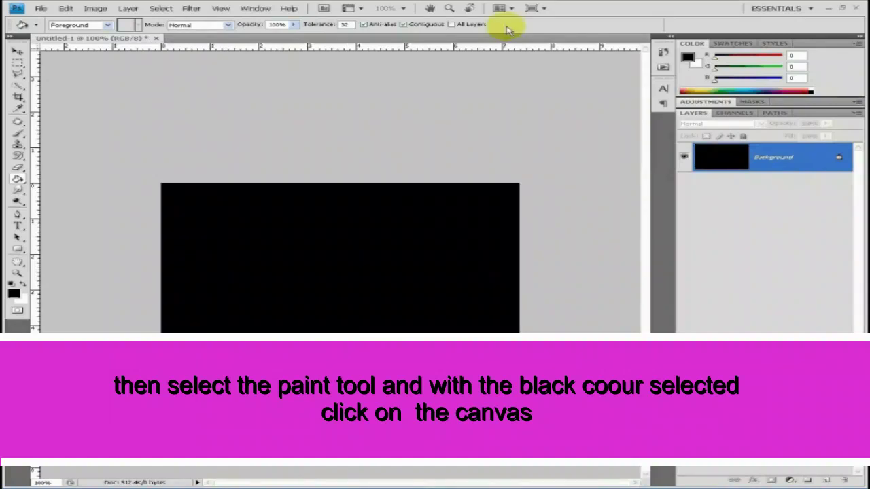
double_click(818, 155)
left_click(552, 159)
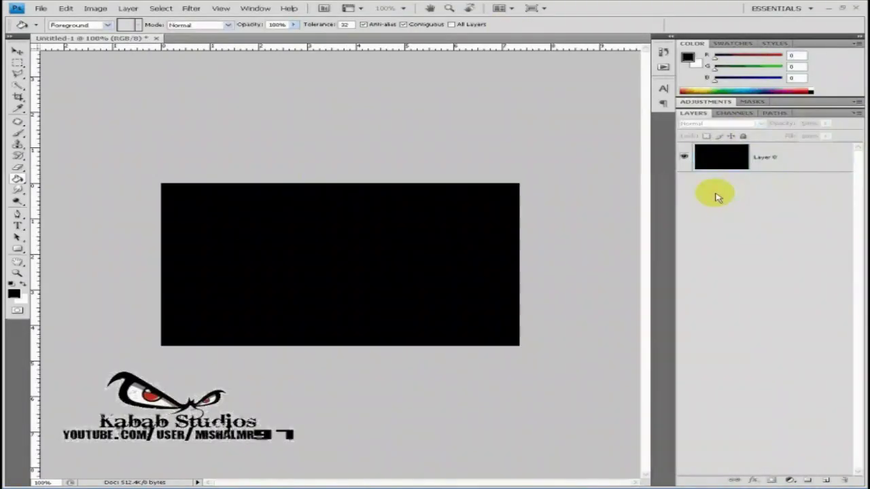
Select the Rounded Rectangle Tool with 3 px radius and zoom the canvas to 200%
left_click_drag(21, 251, 61, 257)
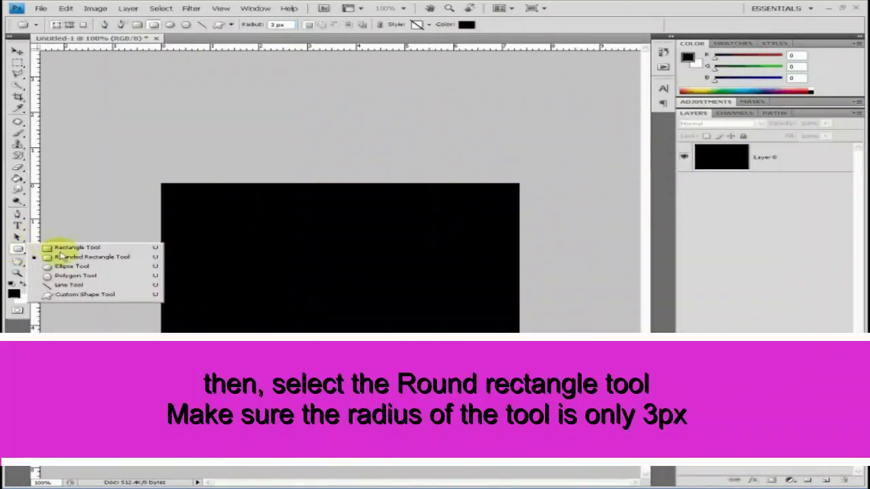
left_click(61, 258)
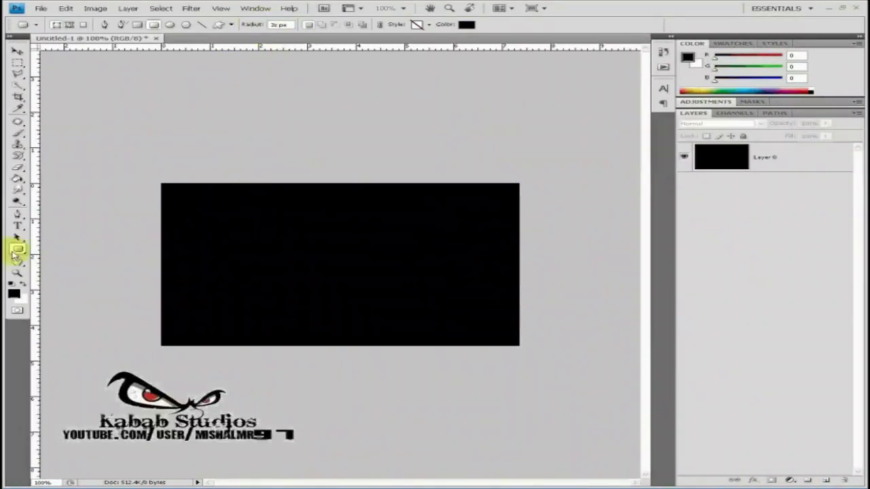
left_click(16, 272)
left_click(450, 193)
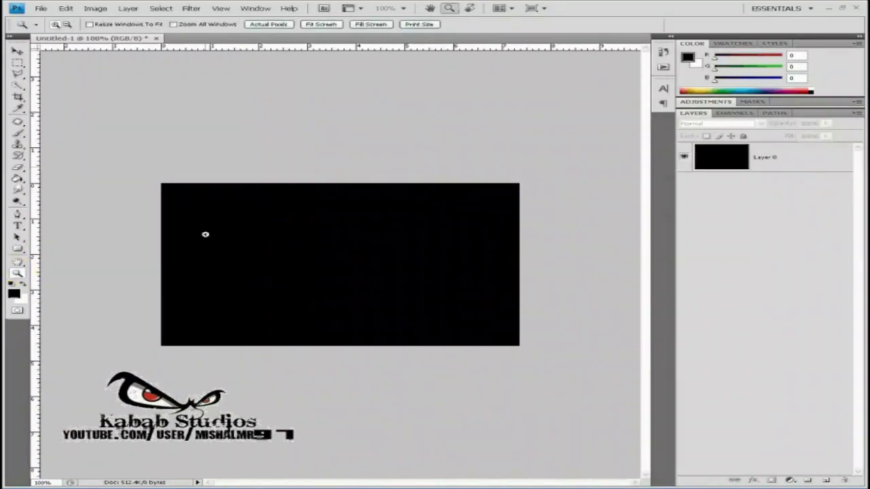
left_click(187, 323)
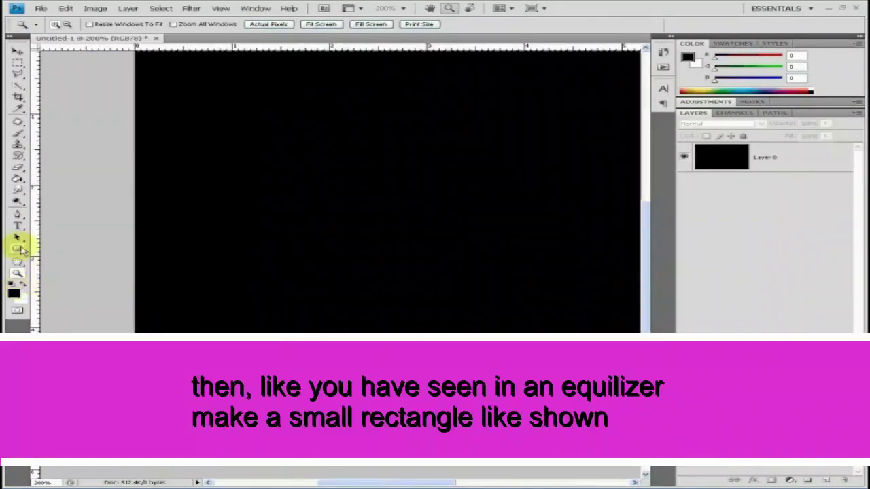
Draw a small white rounded bar near the canvas's lower left
left_click(18, 249)
left_click_drag(171, 316, 203, 326)
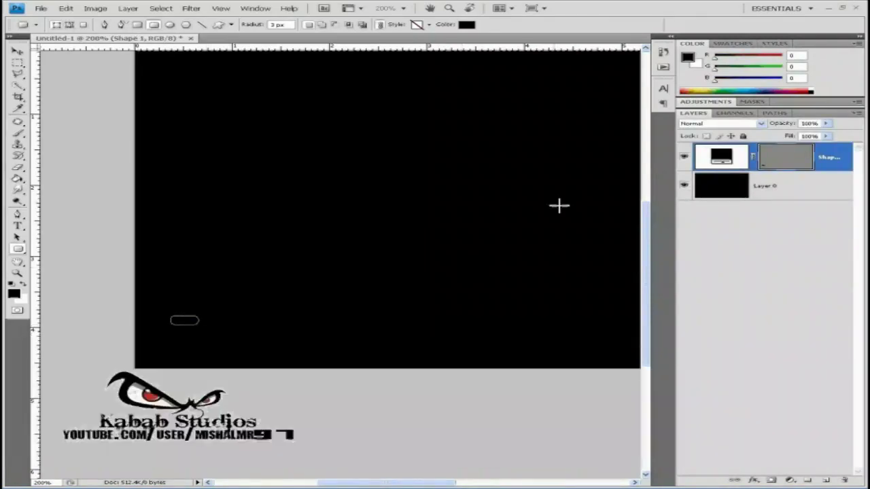
key("ctrl+z")
left_click(22, 285)
left_click_drag(171, 329, 196, 339)
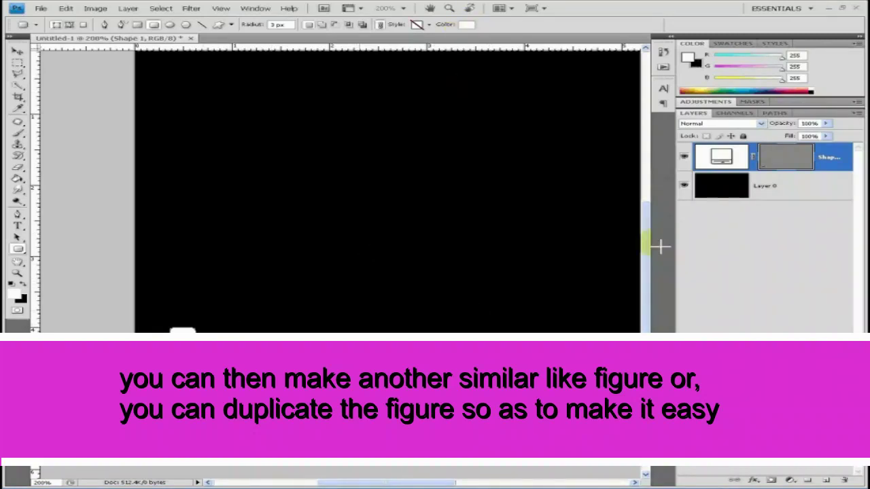
Draw a second stacked bar, then remove its Shape 2 layer
key("Delete")
mouse_move(155, 338)
left_mouse_down()
mouse_move(188, 347)
mouse_move(178, 333)
mouse_move(185, 335)
left_mouse_up()
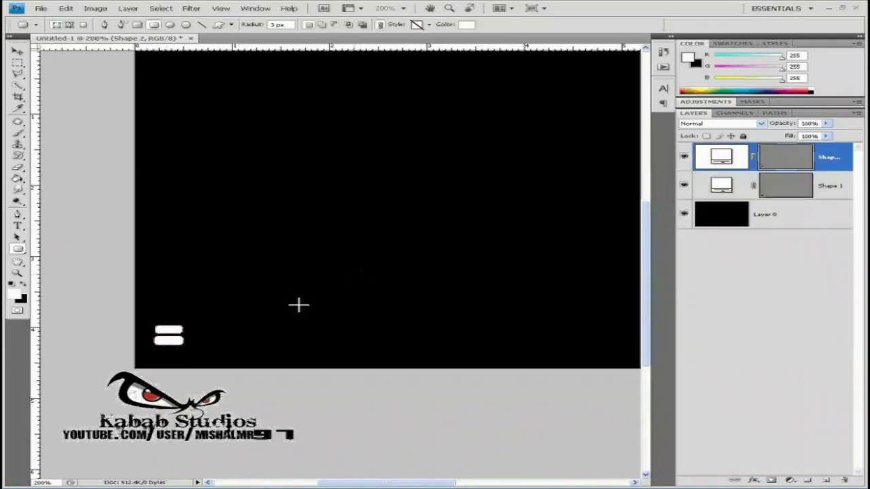
left_click(833, 167)
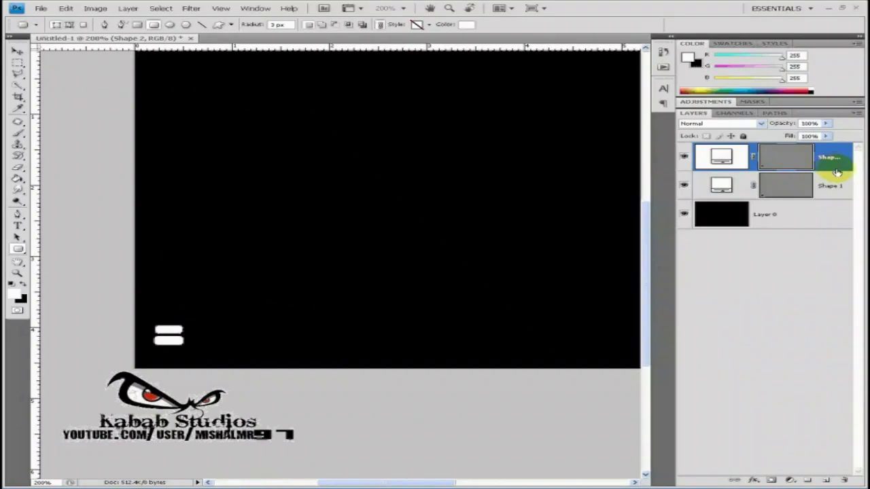
key("ctrl+z")
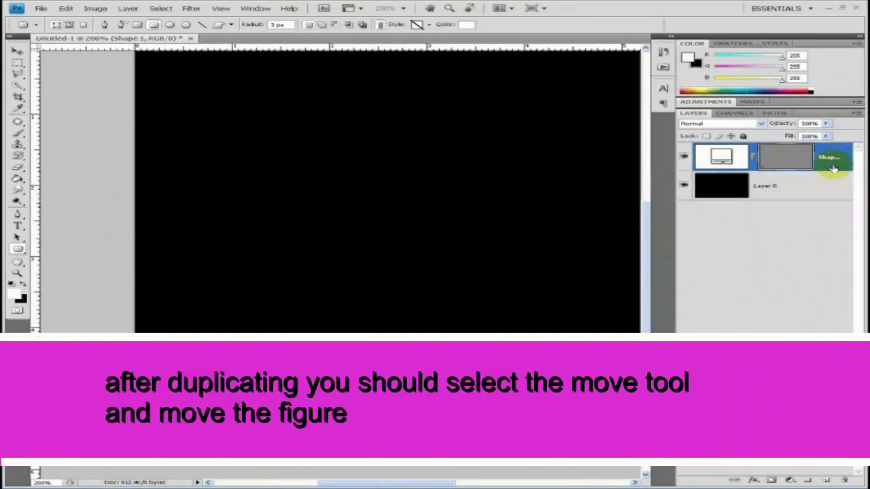
Duplicate the Shape 1 bar layer and move the copy above the original
right_click(833, 167)
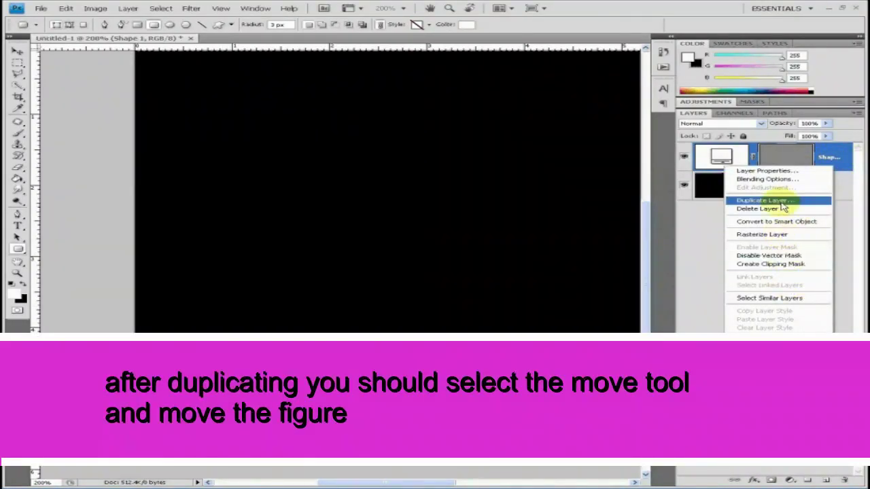
left_click(783, 203)
left_click(554, 152)
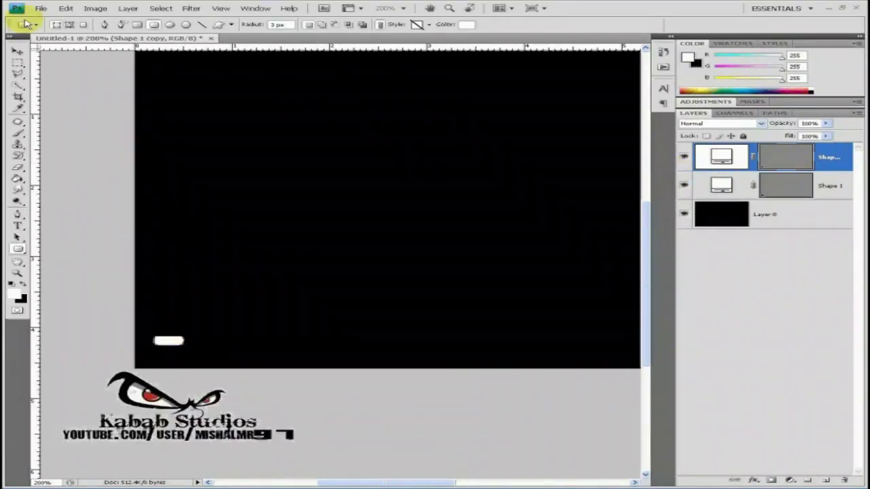
left_click(18, 51)
left_click_drag(170, 340, 171, 326)
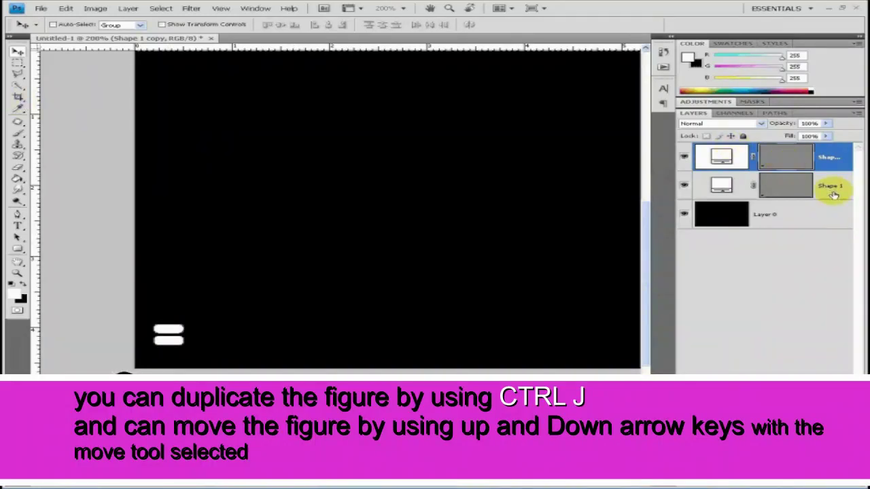
Add Ctrl+J bar copies nudged right and down to extend the rows
key("ctrl+j")
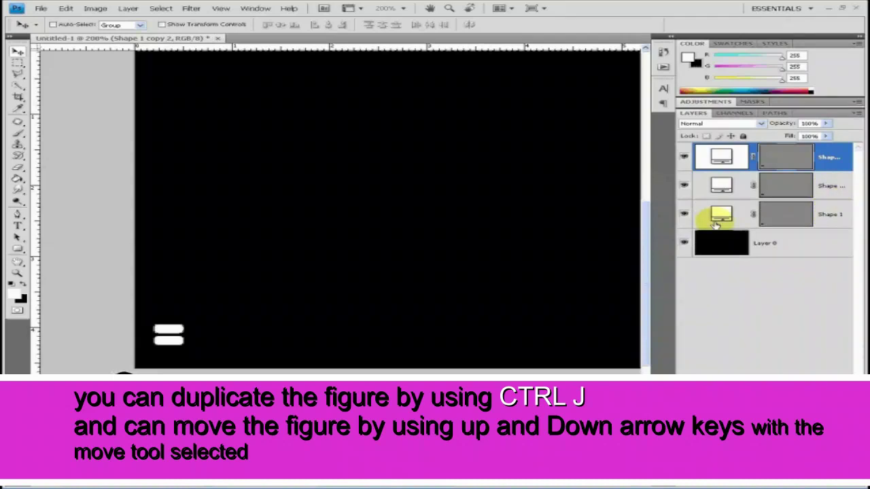
key("shift+Right")
key("shift+Right")
key("shift+Right")
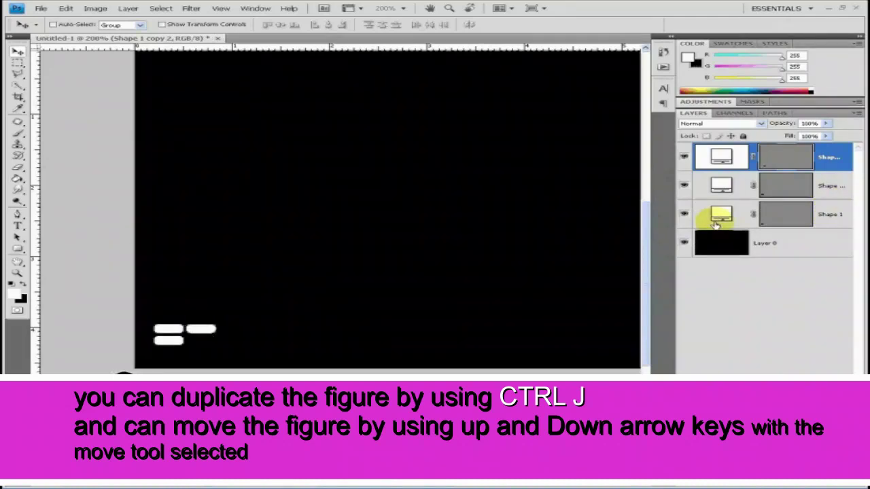
key("ctrl+j")
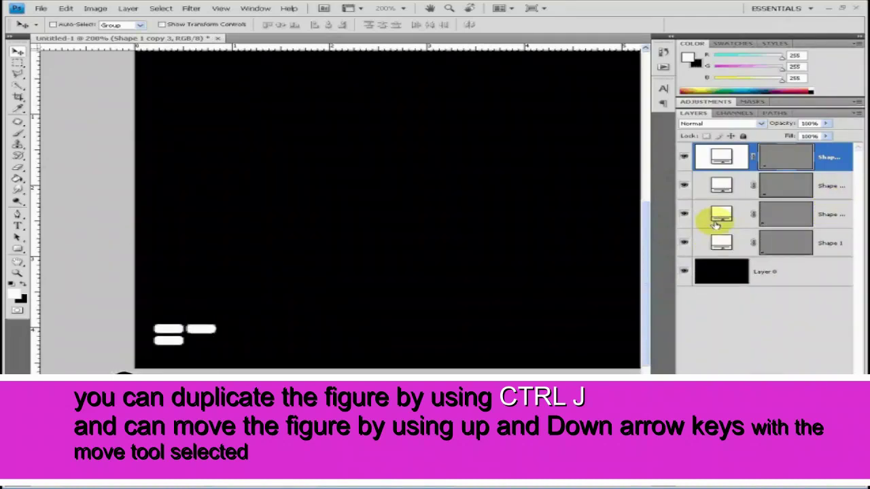
key("Down")
key("Down")
key("Down")
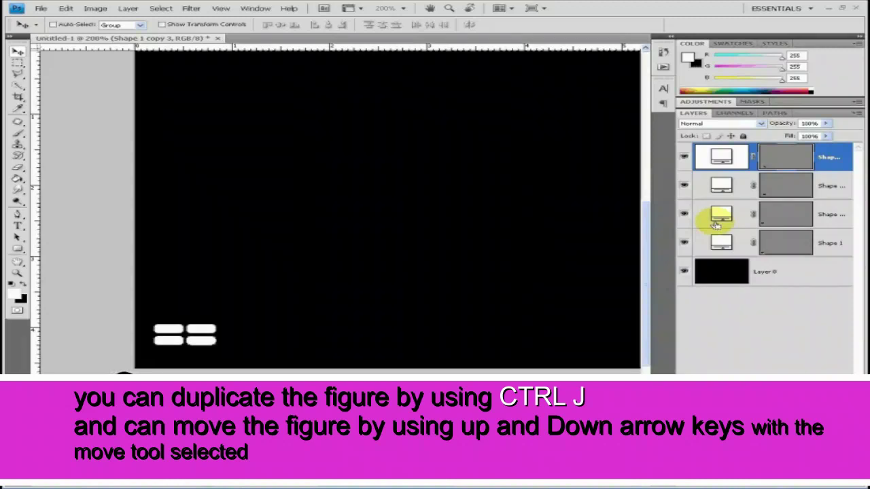
key("ctrl+j")
key("shift+Right")
key("shift+Right")
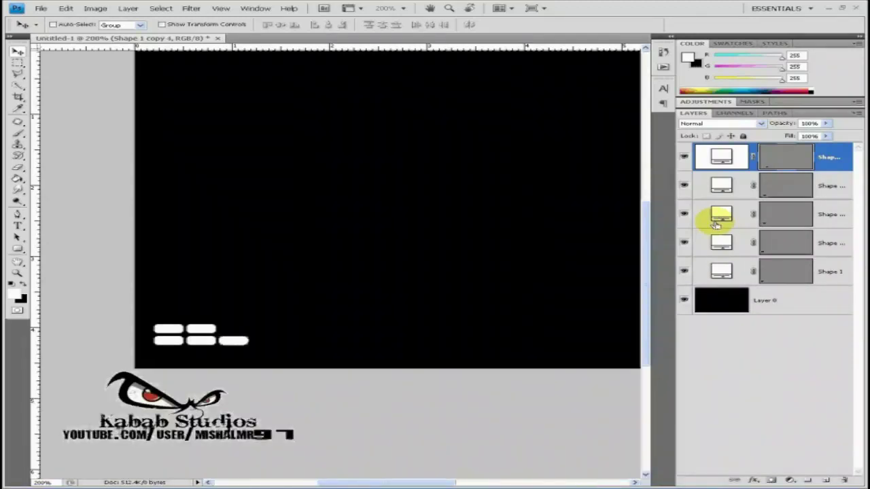
key("ctrl+j")
key("Up")
key("Up")
key("Up")
Add more bar copies nudged up and left to complete three rows of three
key("Up")
key("Up")
key("Up")
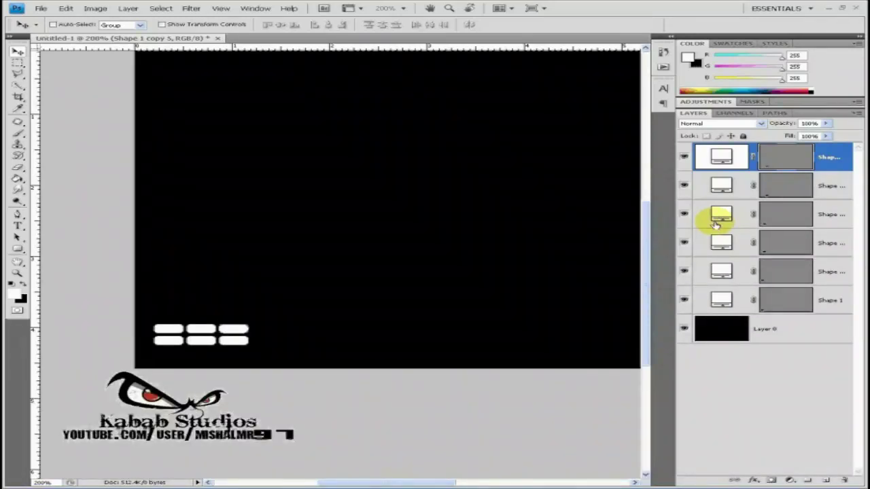
key("ctrl+j")
key("Up")
key("Up")
key("Up")
key("Up")
key("Up")
key("Up")
key("ctrl+j")
key("shift+Left")
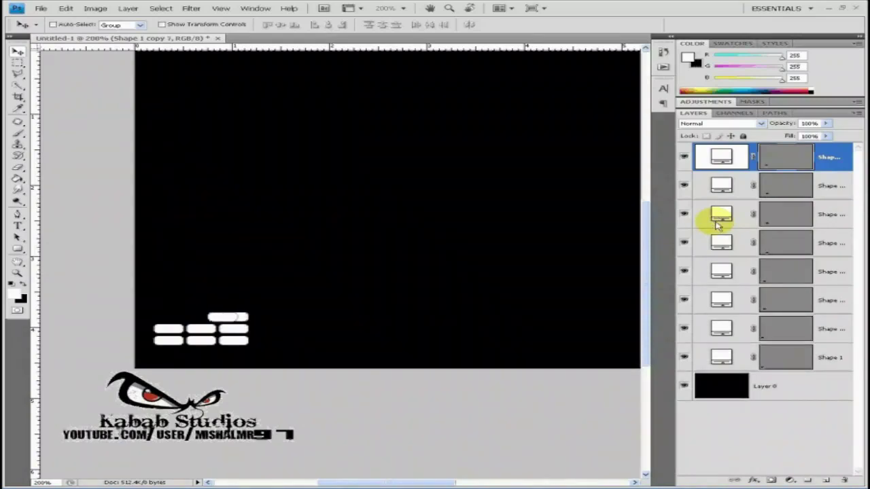
key("shift+Left")
key("ctrl+j")
key("shift+Left")
key("shift+Left")
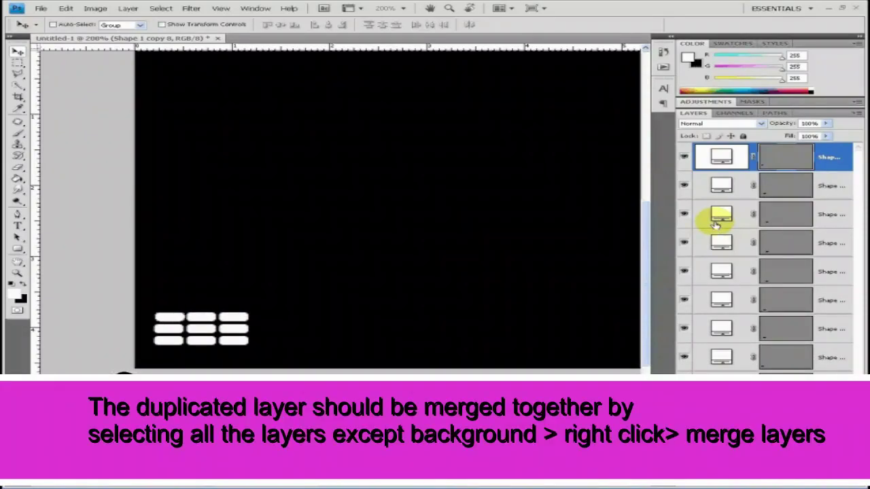
Merge all the bar layers into a single layer
key("ctrl+alt+a")
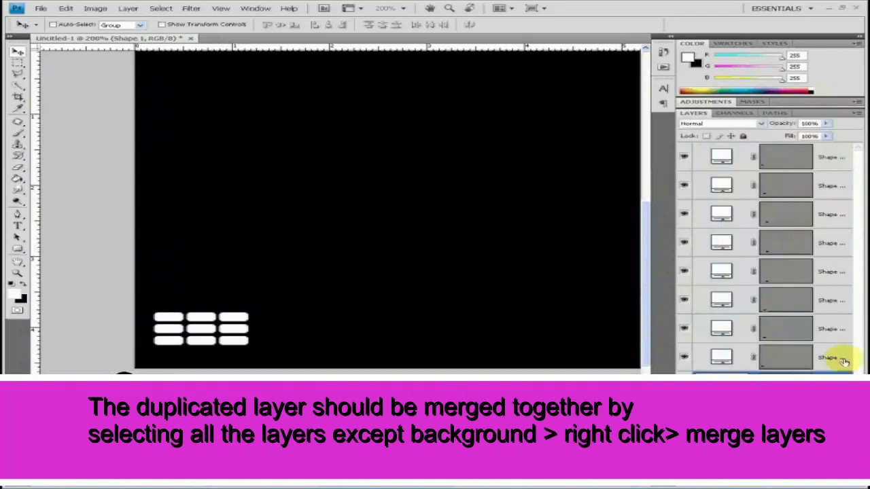
right_click(841, 158)
left_click(778, 344)
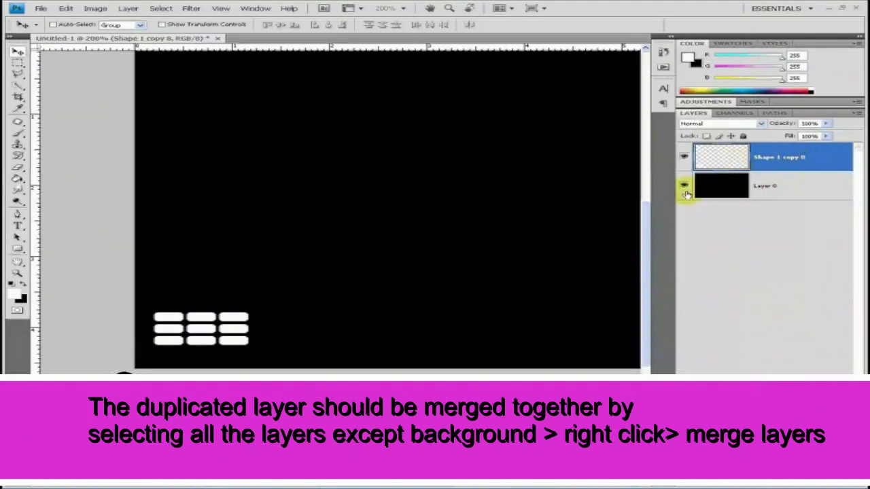
Duplicate the merged rows repeatedly, shifting each copy upward to extend the column
key("ctrl+j")
key("Up")
key("Up")
key("Up")
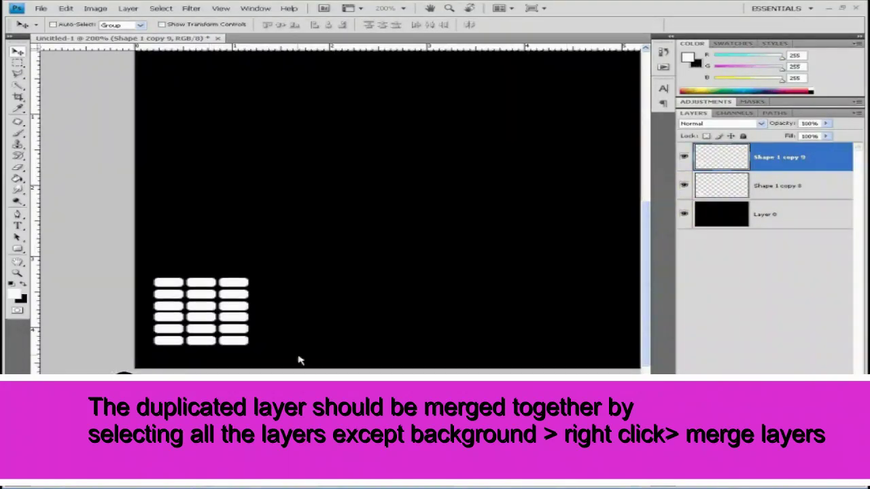
key("Up")
key("Up")
key("Up")
key("ctrl+j")
key("Up")
key("Up")
key("Up")
key("Up")
key("Up")
key("Up")
key("ctrl+j")
key("Up")
key("Up")
key("Up")
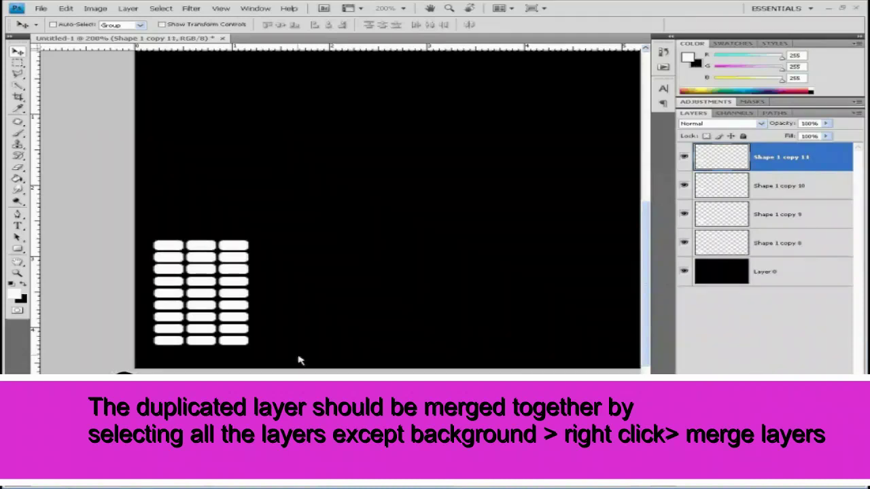
key("Up")
key("Up")
key("Up")
Merge the stacked row layers into one column and duplicate it again
key("Up")
key("Up")
key("Up")
key("ctrl+j")
key("Up")
key("Up")
key("Up")
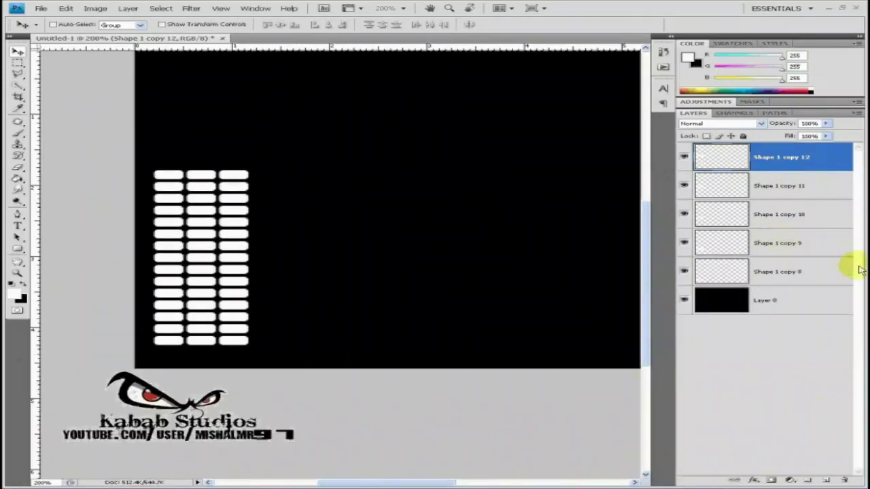
left_click(782, 185)
left_click(782, 272, "shift")
key("ctrl+e")
key("ctrl+j")
key("Up")
key("Up")
key("Up")
key("Up")
key("Up")
key("Up")
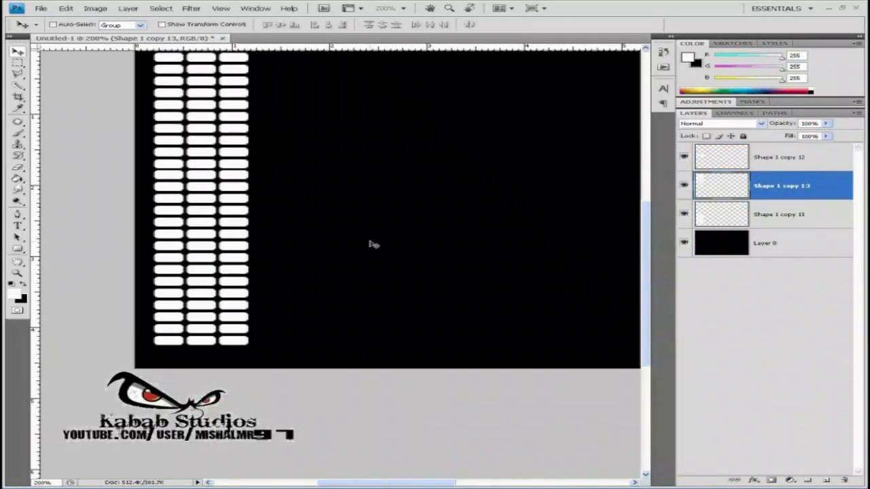
key("Down")
key("Down")
key("Down")
key("Down")
key("Down")
key("Down")
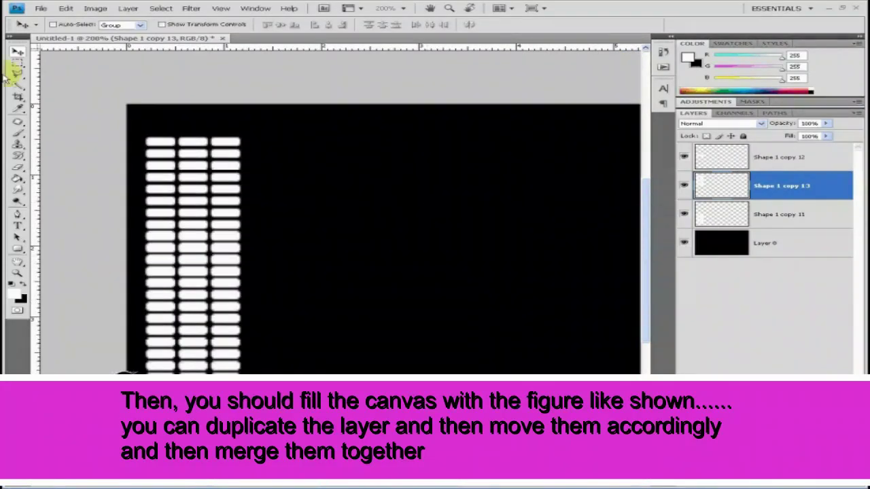
Delete the surplus top rows with the Marquee and nudge the rows upward
left_click(18, 62)
left_click_drag(272, 124, 140, 183)
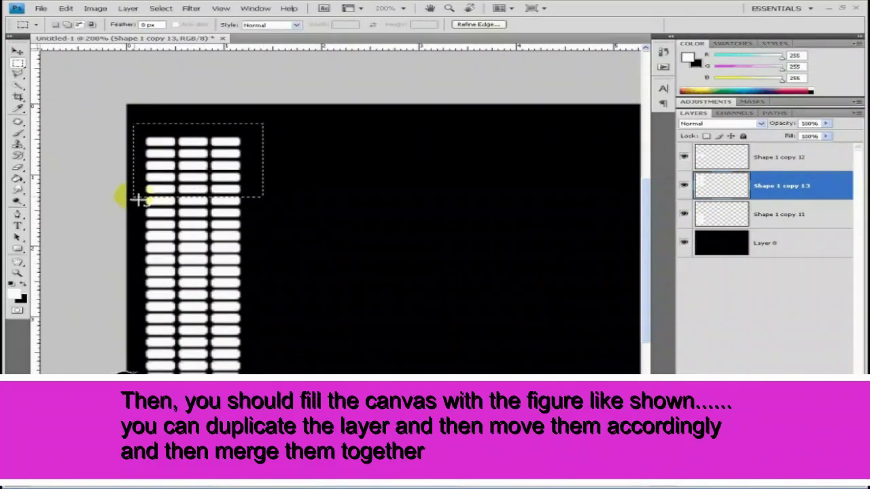
key("Delete")
key("ctrl+d")
key("v")
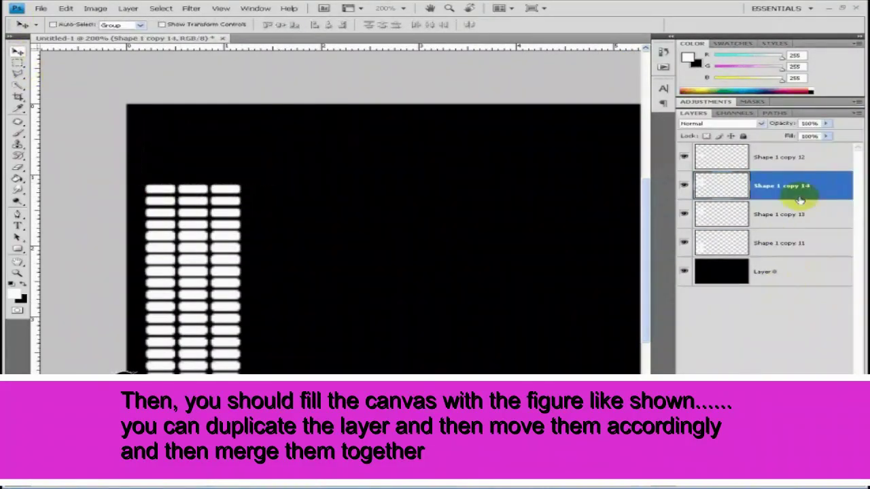
key("shift+Up")
key("shift+Up")
key("shift+Up")
key("Up")
key("Up")
key("Up")
Select the bar column layers and fit the filled canvas on screen
left_click(802, 157, "ctrl")
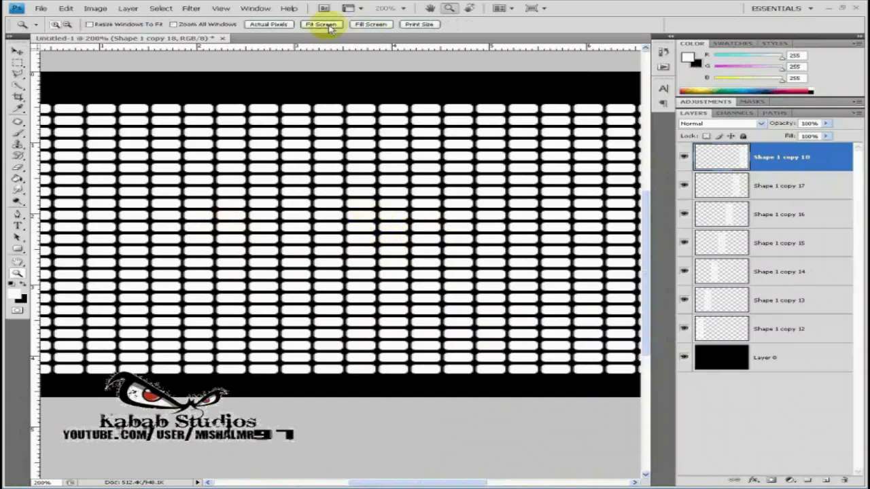
left_click(329, 26)
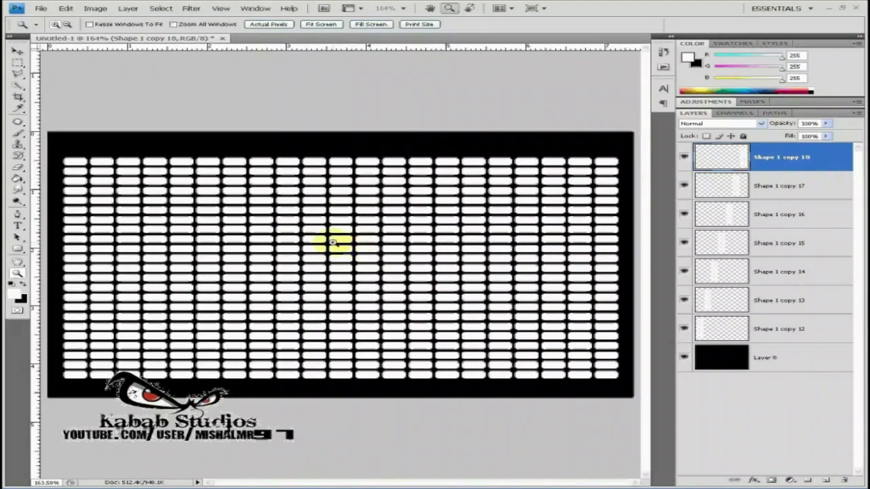
key("v")
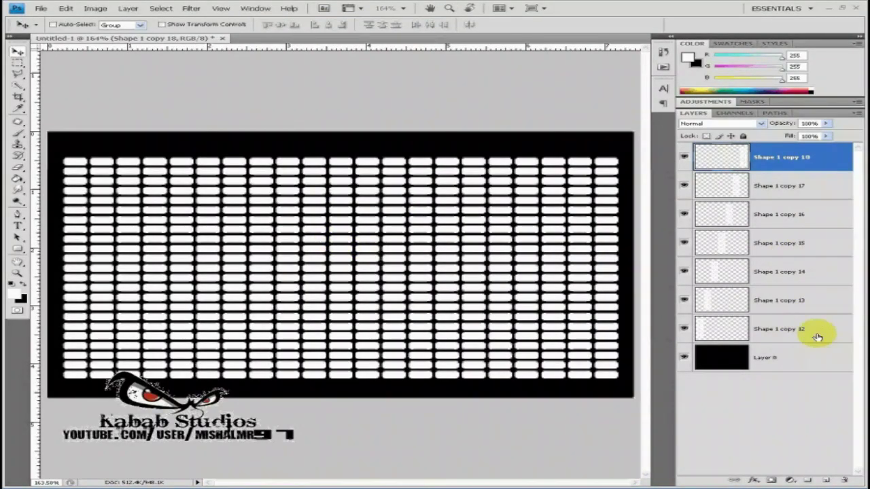
left_click(817, 337, "shift")
Merge the bar columns into one layer and open its Blending Options
right_click(817, 336)
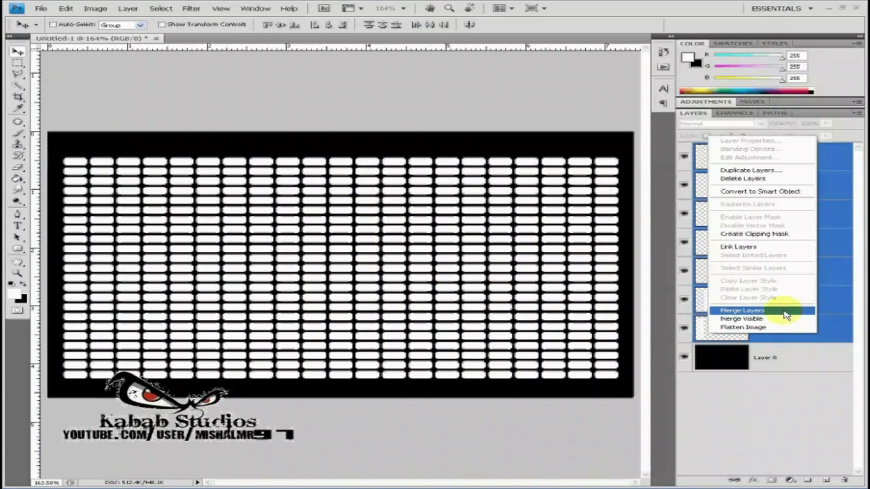
left_click(785, 313)
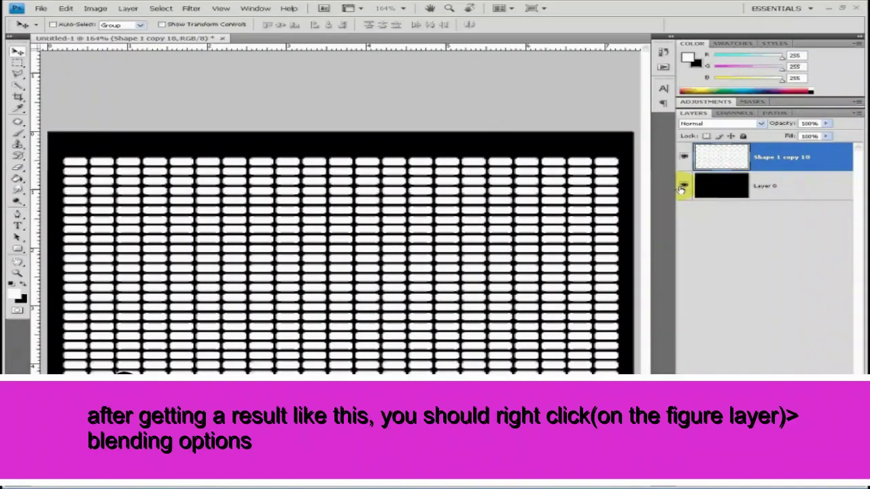
left_click(683, 186)
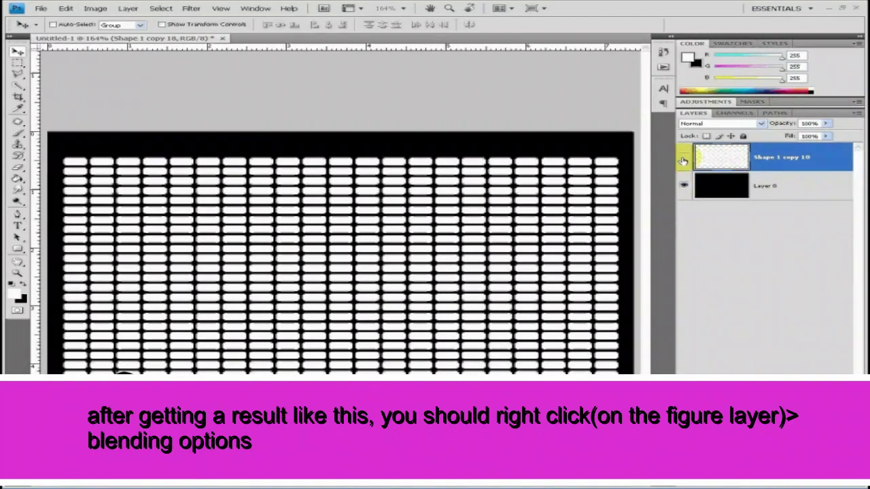
right_click(824, 167)
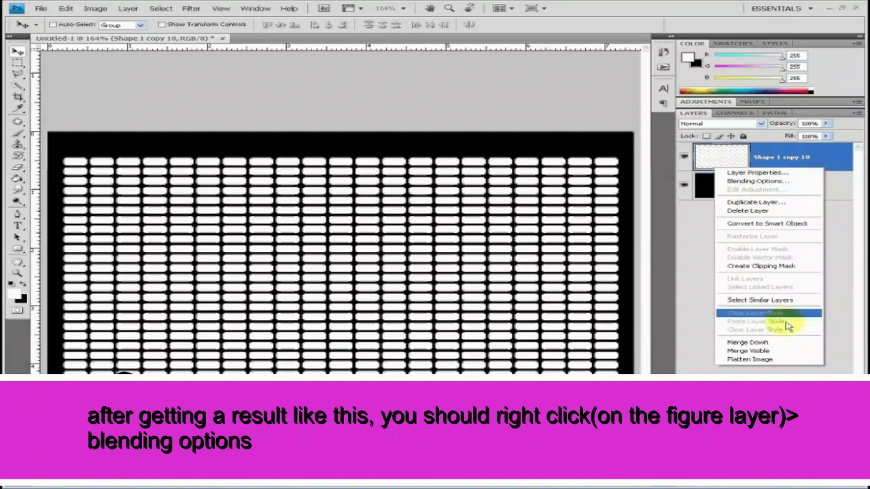
left_click(760, 182)
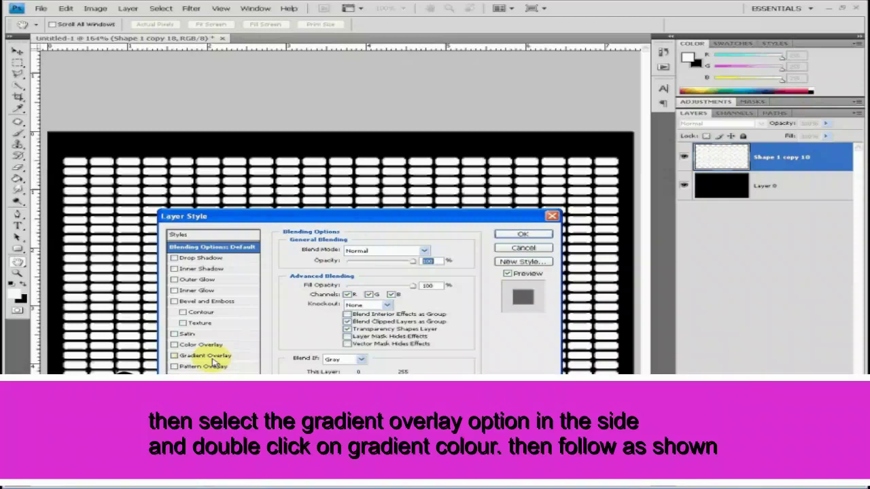
Enable Gradient Overlay and set the first gradient stop to red #de0303
left_click(211, 357)
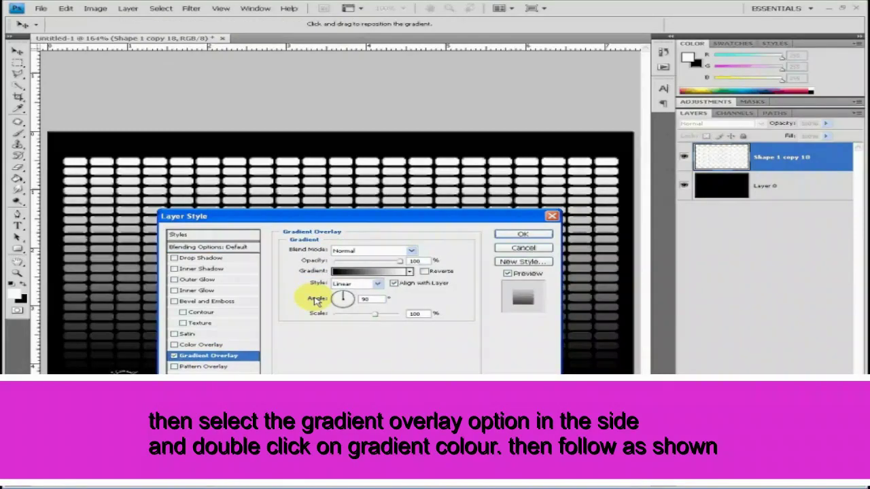
double_click(340, 272)
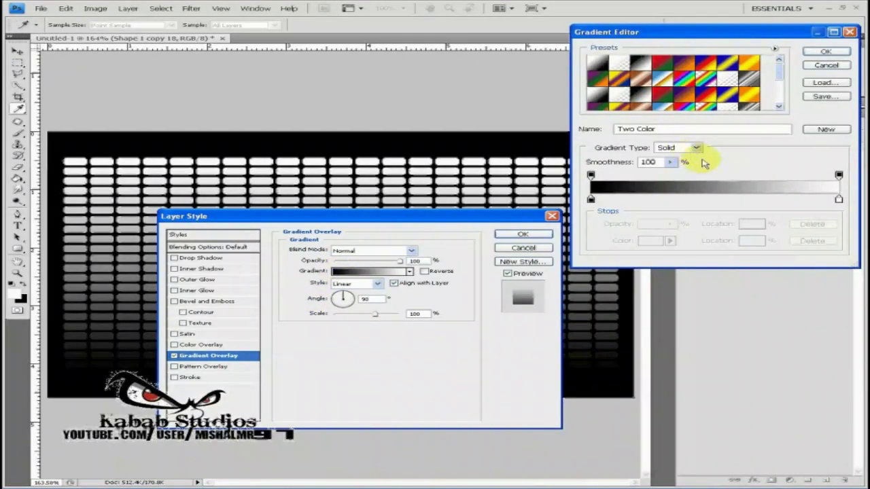
double_click(591, 199)
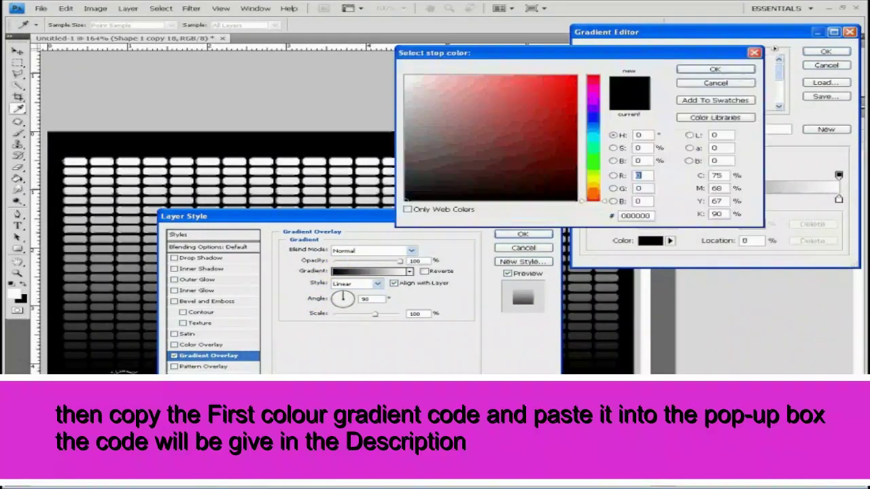
key("alt+Tab")
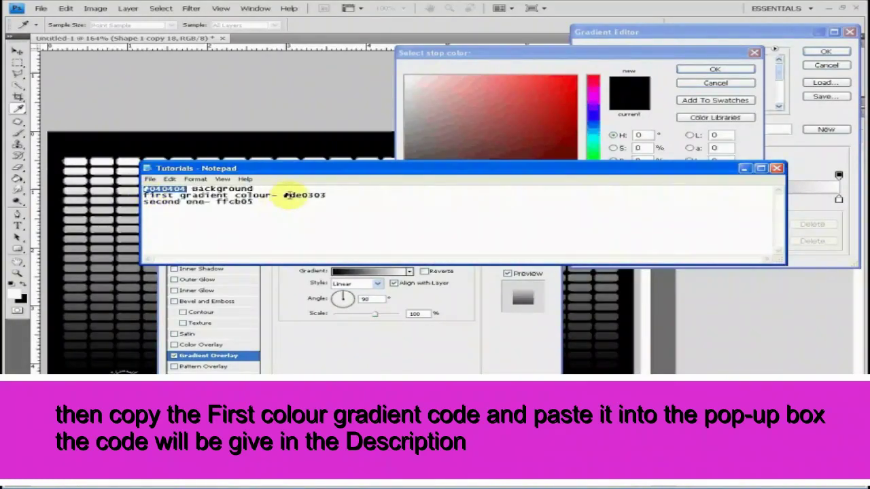
left_click_drag(289, 195, 336, 195)
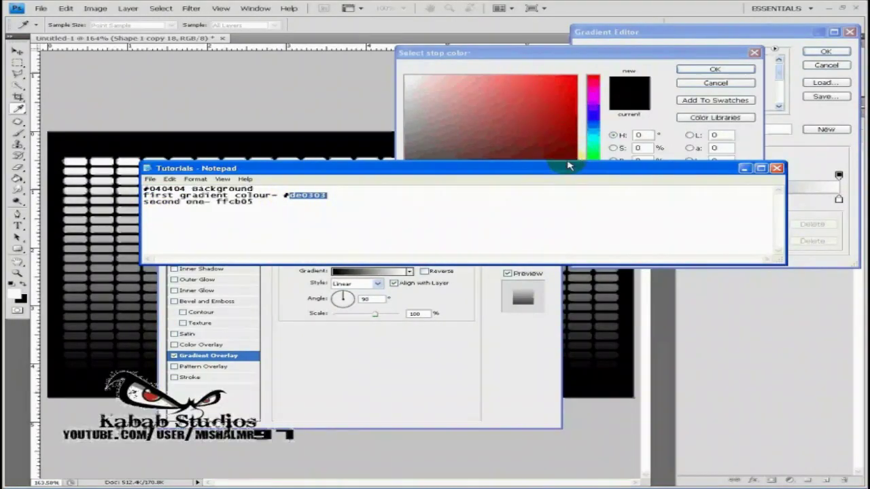
left_click(744, 168)
key("ctrl+v")
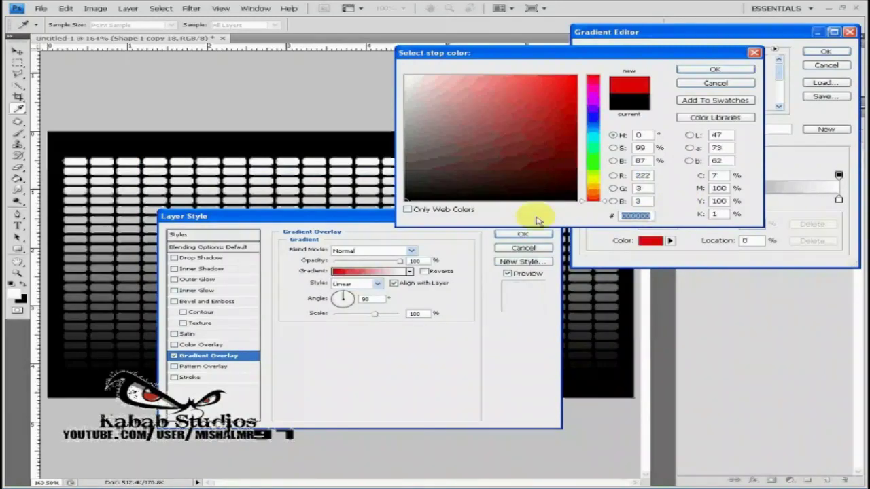
left_click(714, 69)
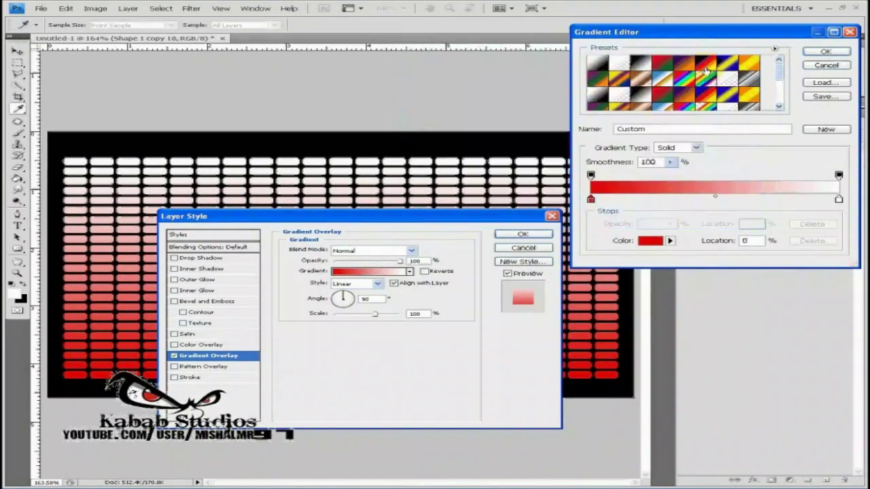
Set the second gradient stop to yellow #ffcb05 and apply the overlay
double_click(839, 199)
left_click(357, 488)
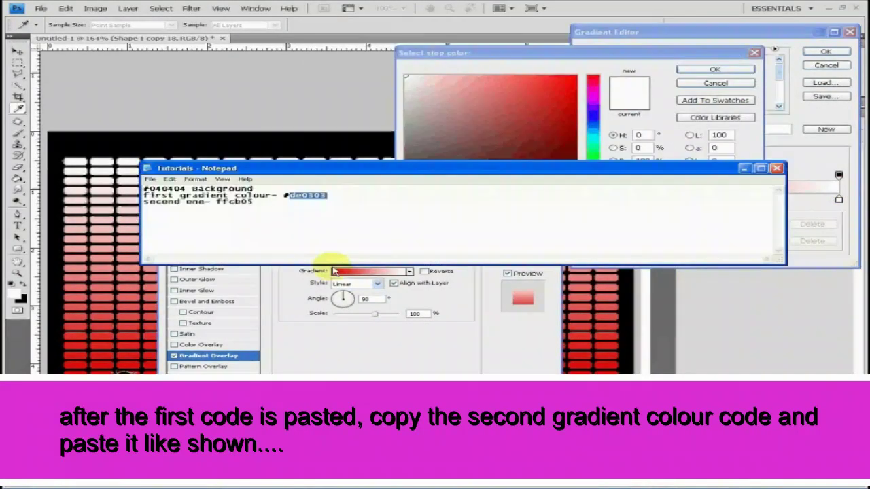
left_click_drag(216, 202, 265, 205)
key("ctrl+c")
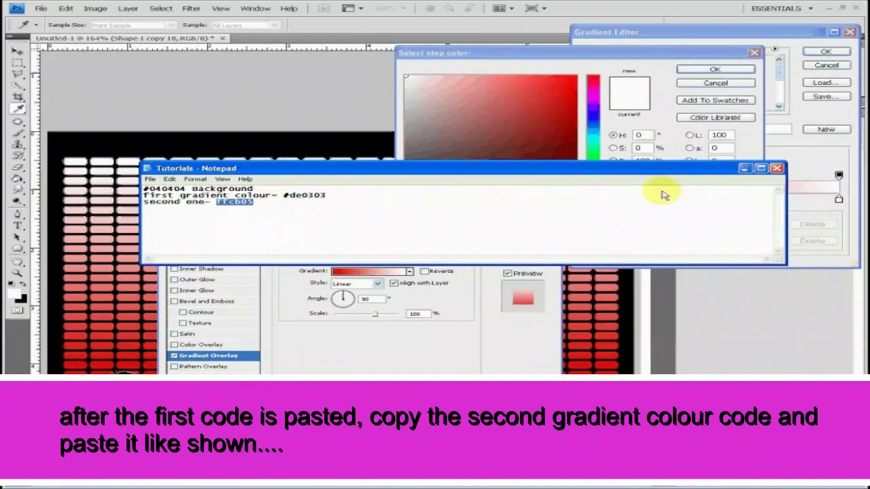
left_click(652, 155)
key("ctrl+v")
left_click(714, 69)
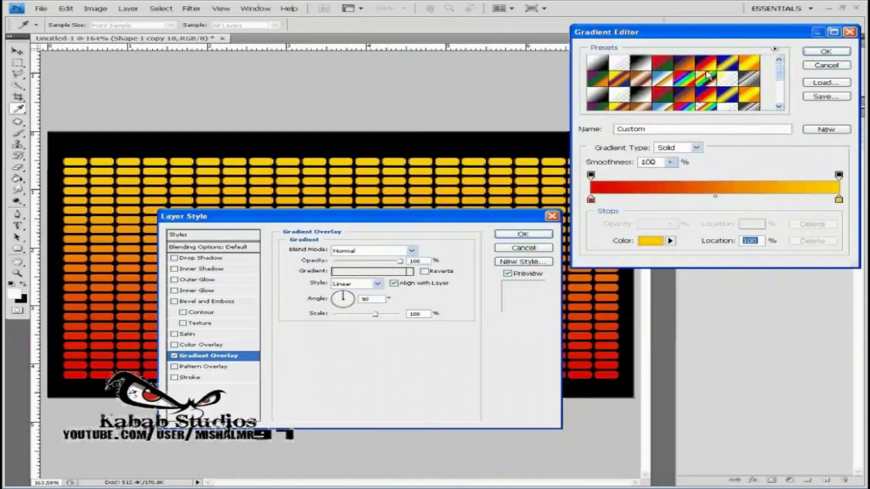
left_click(825, 51)
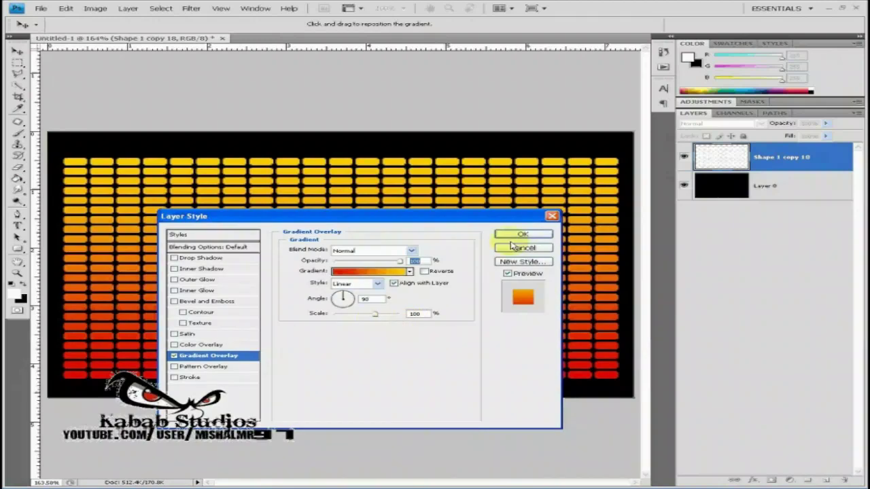
left_click(523, 234)
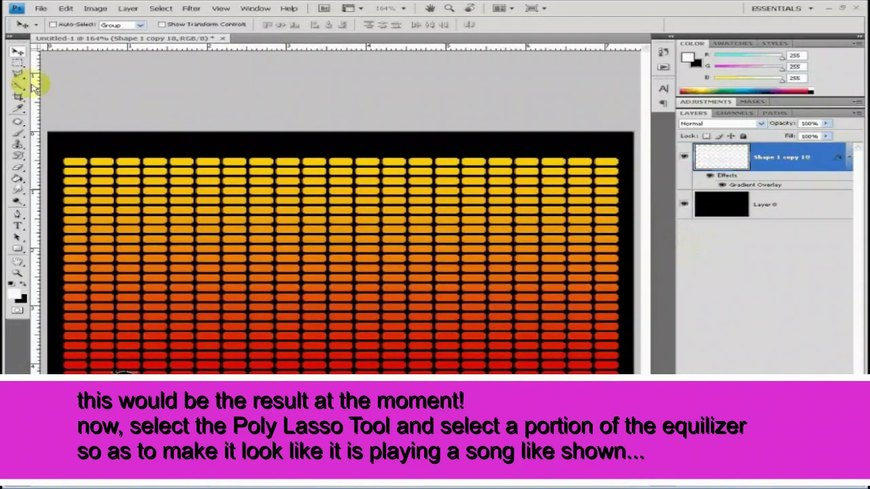
Select the Polygonal Lasso Tool and zoom in on the bar grid's upper rows
left_click(17, 72)
left_click(62, 84)
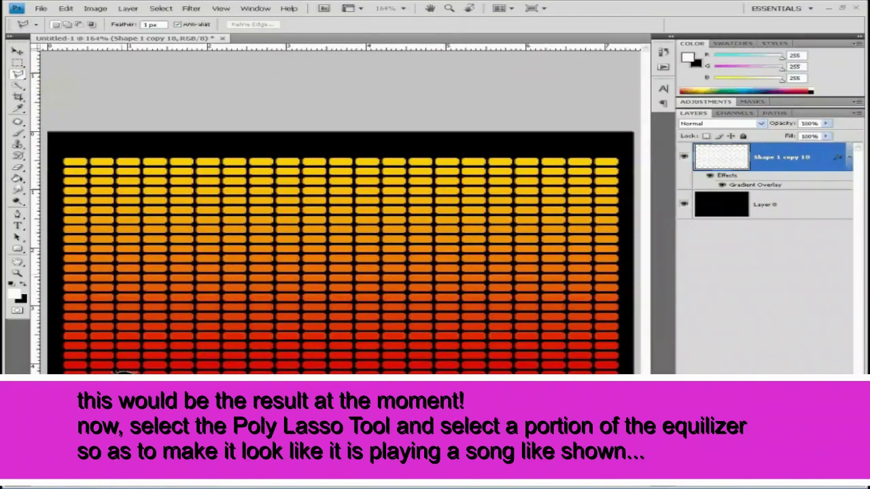
key("z")
left_click(101, 248)
left_click_drag(156, 239, 308, 156)
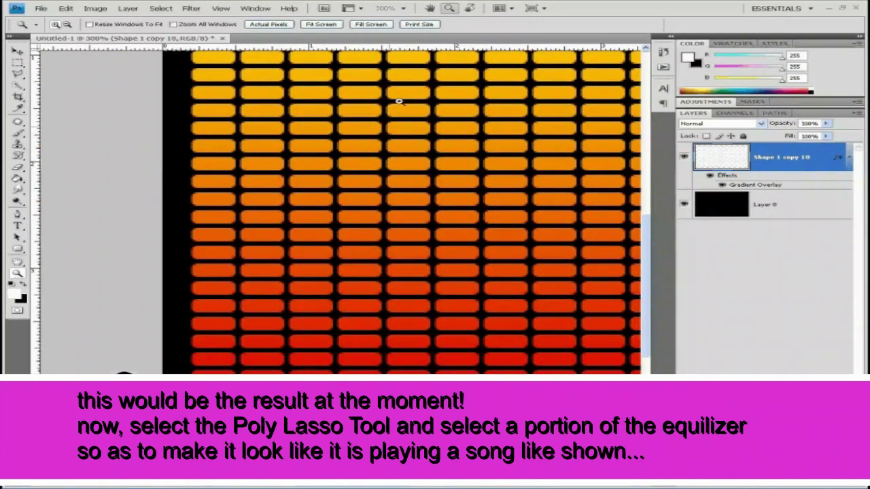
key("ctrl+minus")
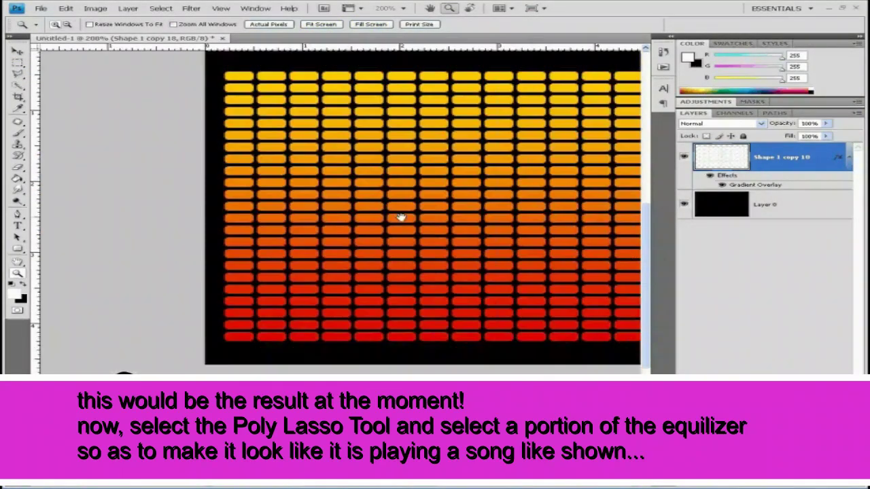
left_click_drag(401, 217, 298, 242)
left_click(17, 72)
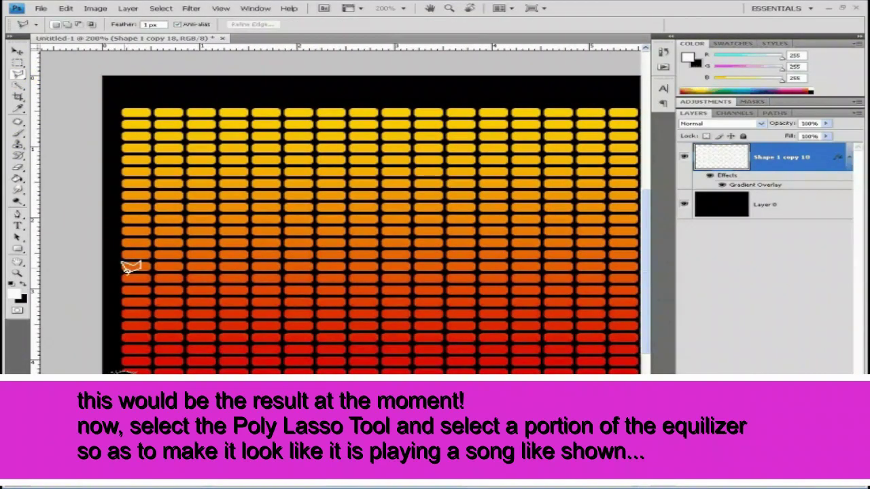
Place stepped corner points outlining the upper bars like equalizer levels
left_click(116, 100)
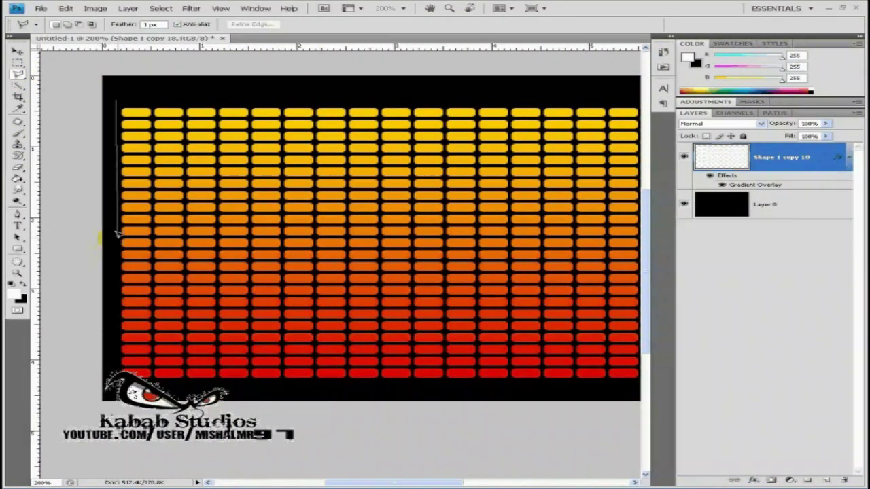
left_click(117, 175)
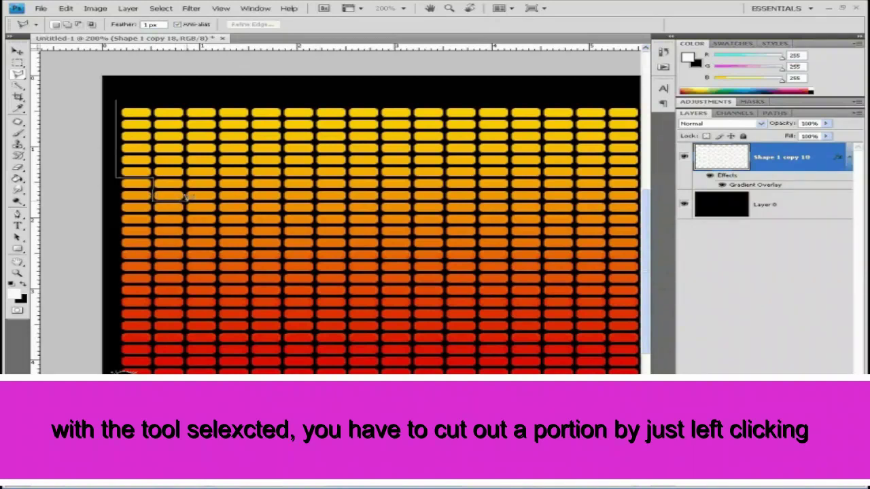
left_click(184, 199)
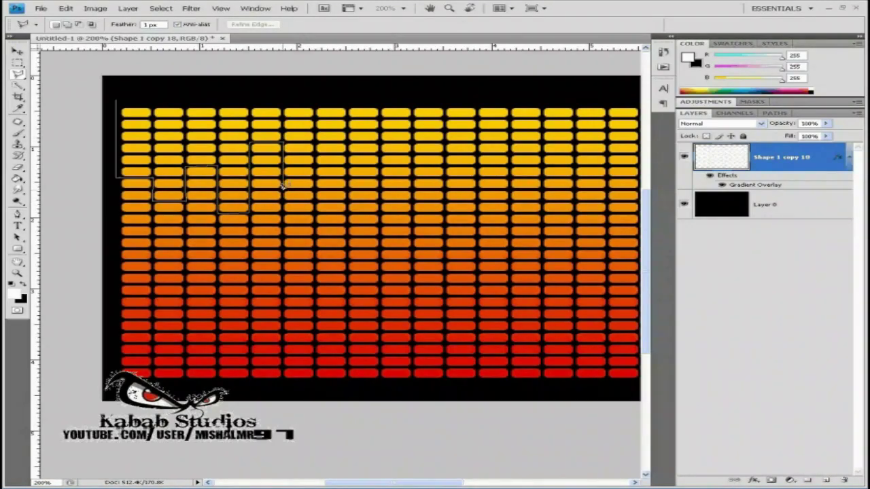
left_click(315, 246)
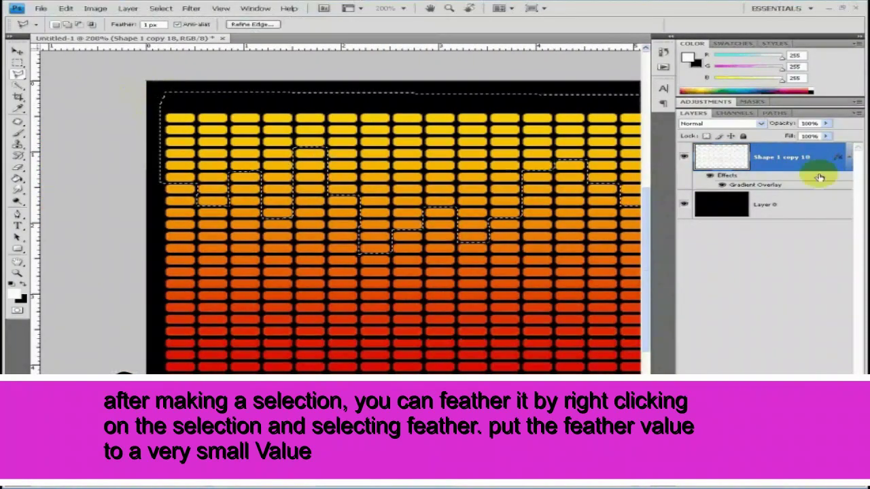
Feather the stepped selection with a 0.25-pixel radius
right_click(514, 179)
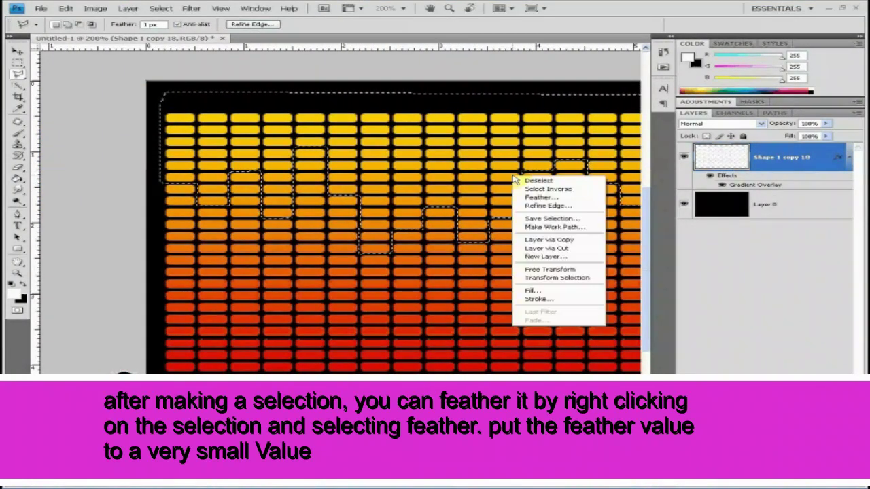
left_click(552, 198)
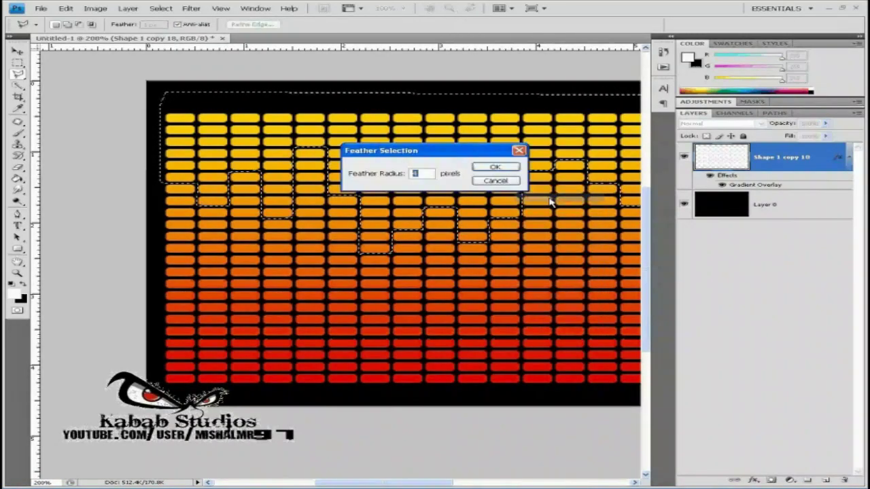
key("BackSpace")
left_click(430, 175)
type("0.2")
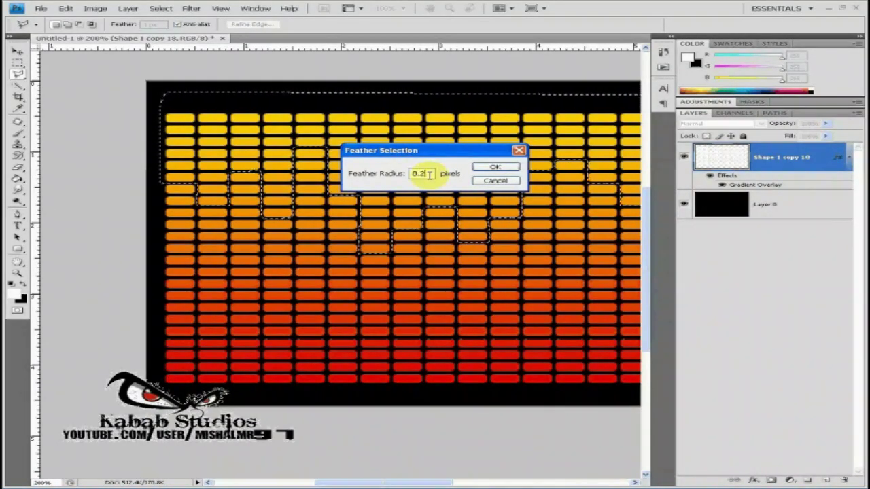
type("5")
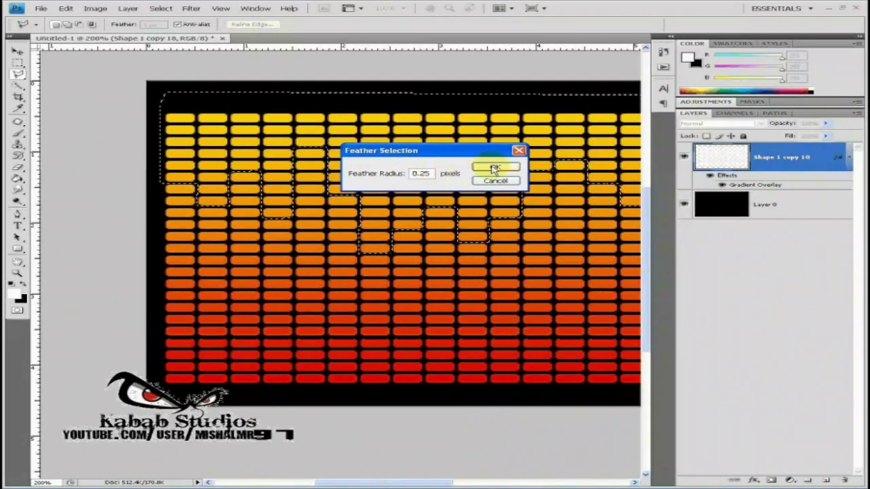
left_click(495, 167)
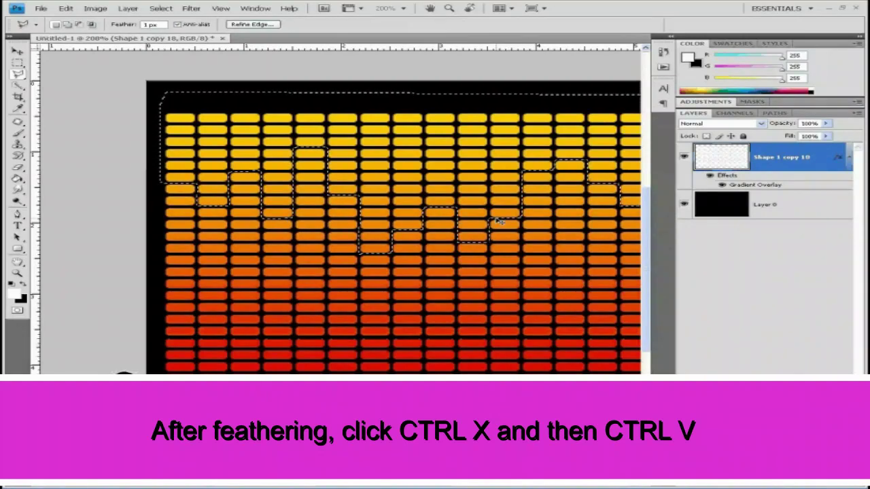
Cut the selected bar tops into new Layer 1, align them over the columns, fit screen
key("ctrl+x")
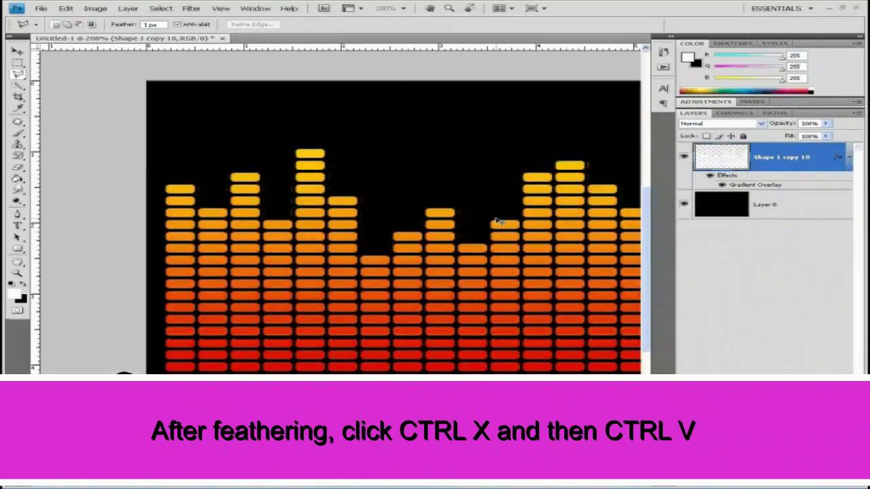
key("ctrl+v")
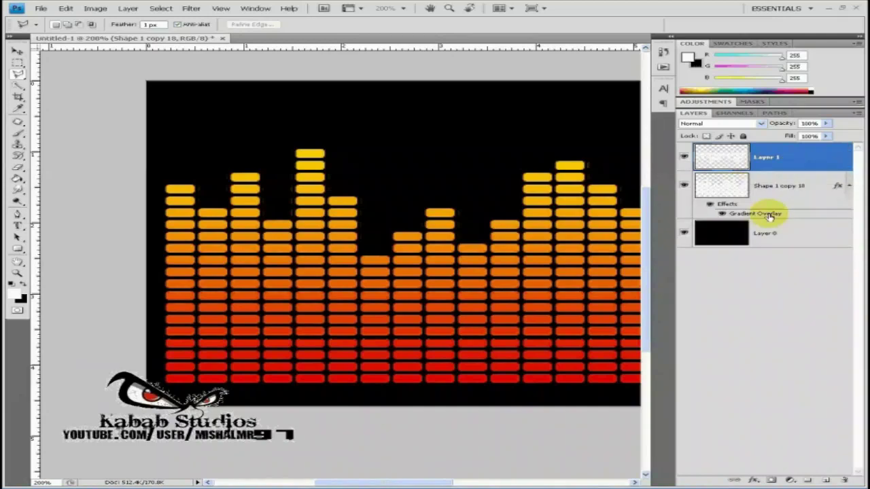
key("v")
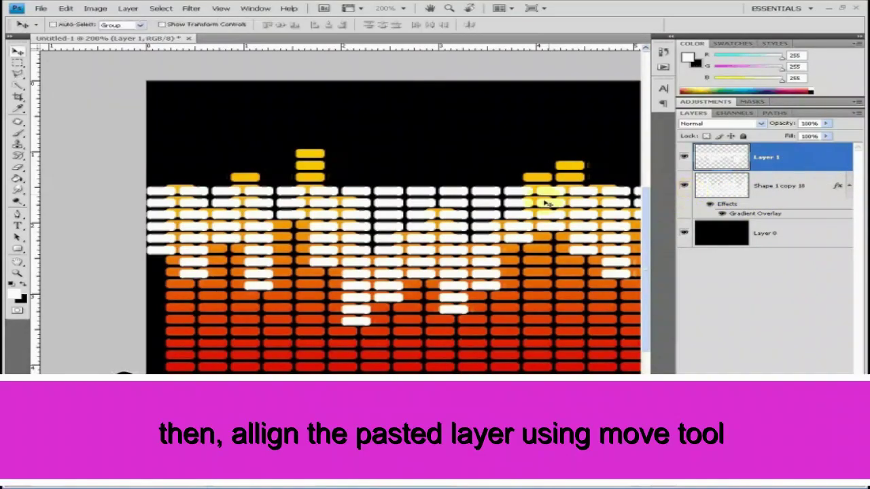
mouse_move(520, 205)
left_mouse_down()
mouse_move(524, 101)
mouse_move(534, 103)
mouse_move(536, 134)
left_mouse_up()
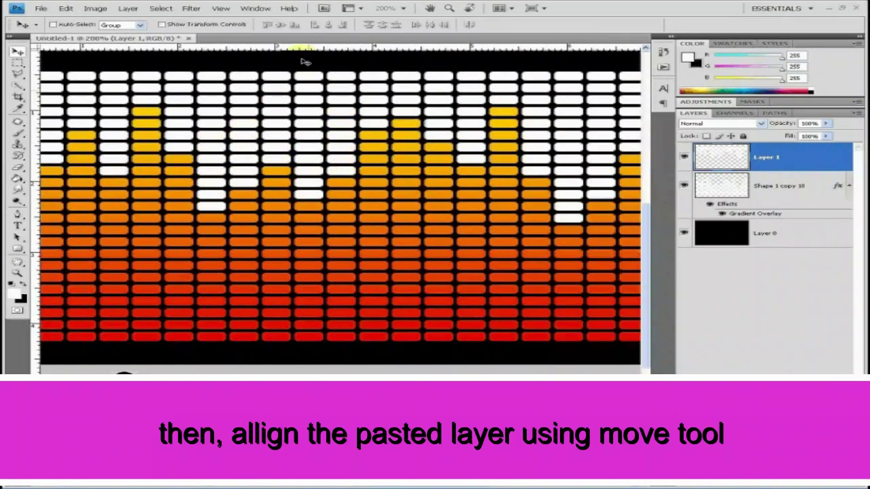
key("z")
left_click(323, 25)
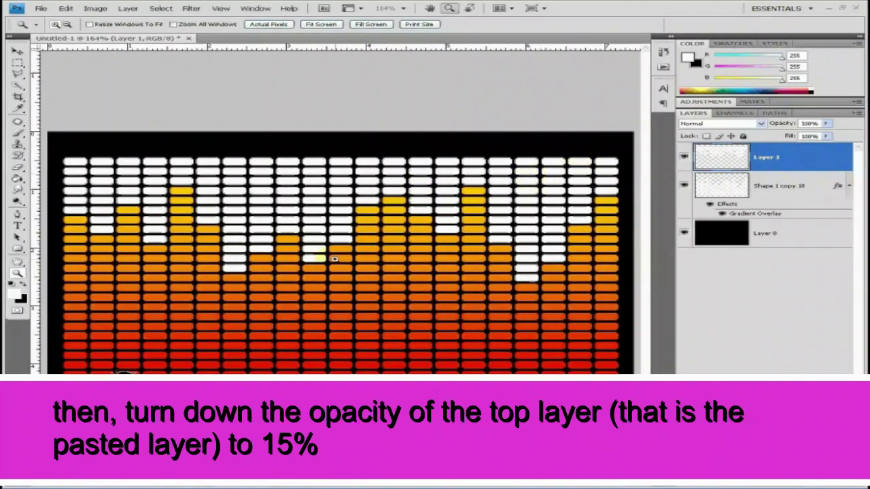
Lower Layer 1's opacity to 15% so the upper bars turn dark grey
left_click_drag(825, 123, 768, 138)
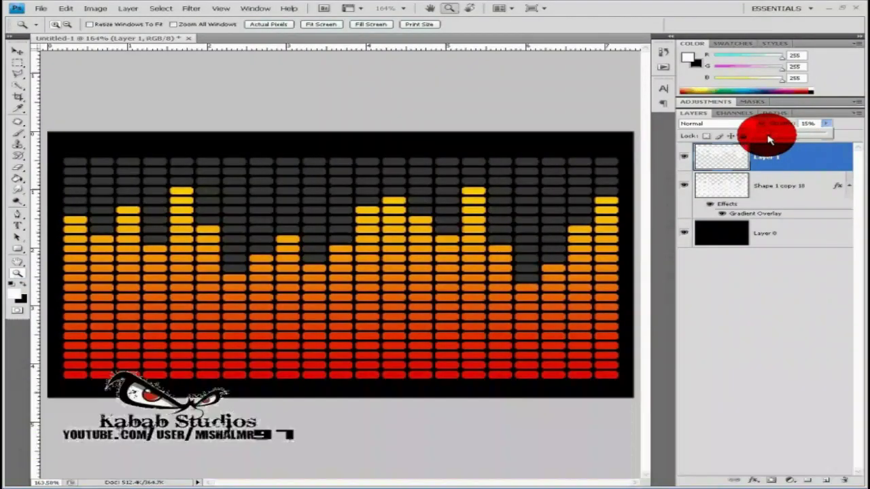
left_click(787, 277)
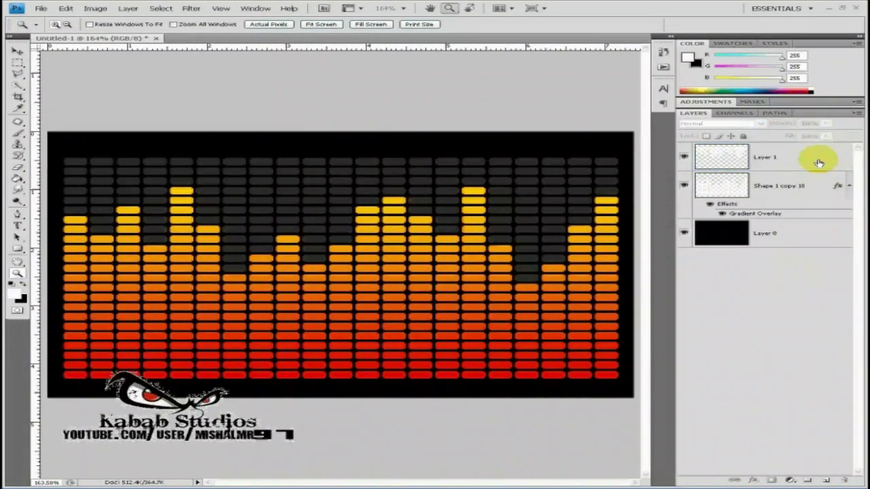
left_click(816, 159)
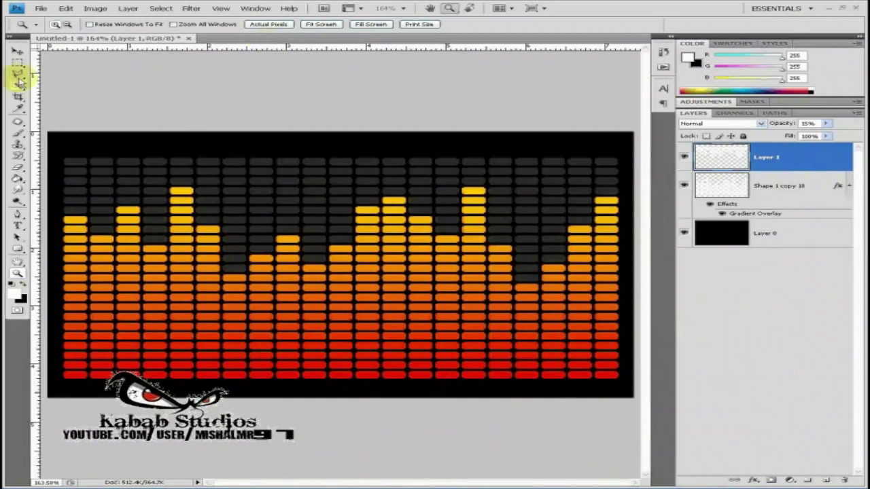
Select the Type tool and browse the Character panel's font list
left_click(18, 225)
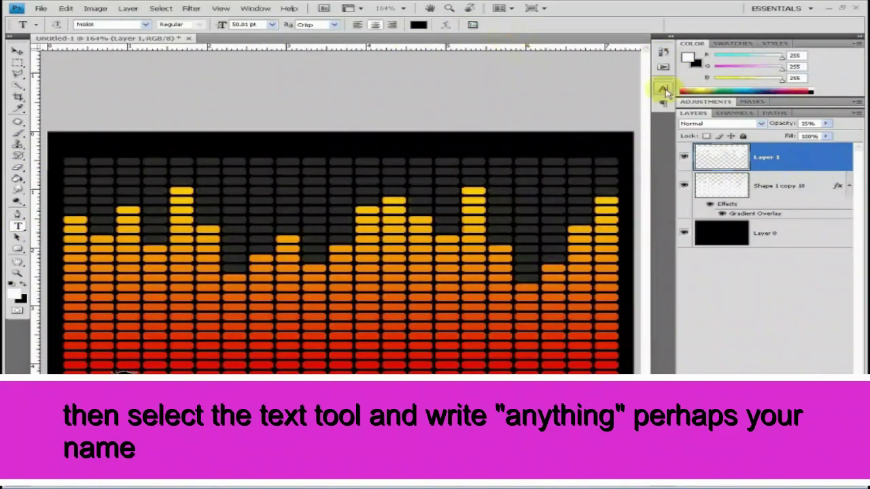
left_click(474, 25)
left_click(586, 97)
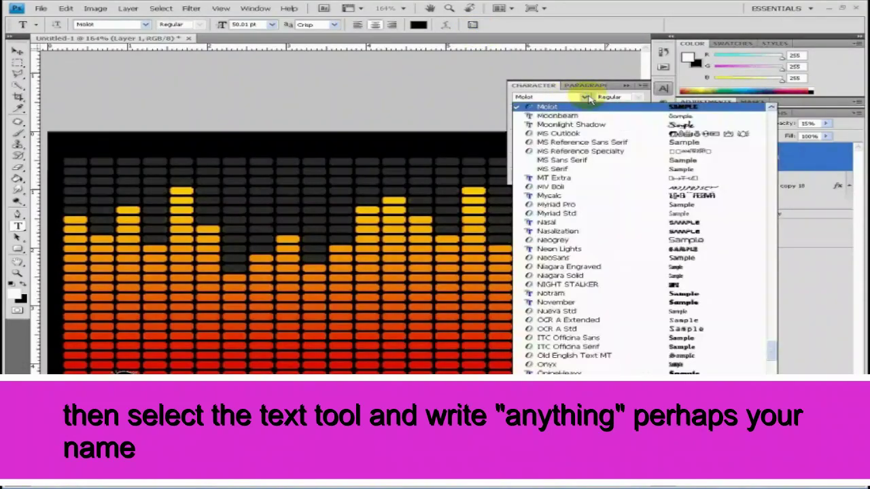
left_click_drag(768, 292, 763, 163)
scroll(600, 244, "down", 2)
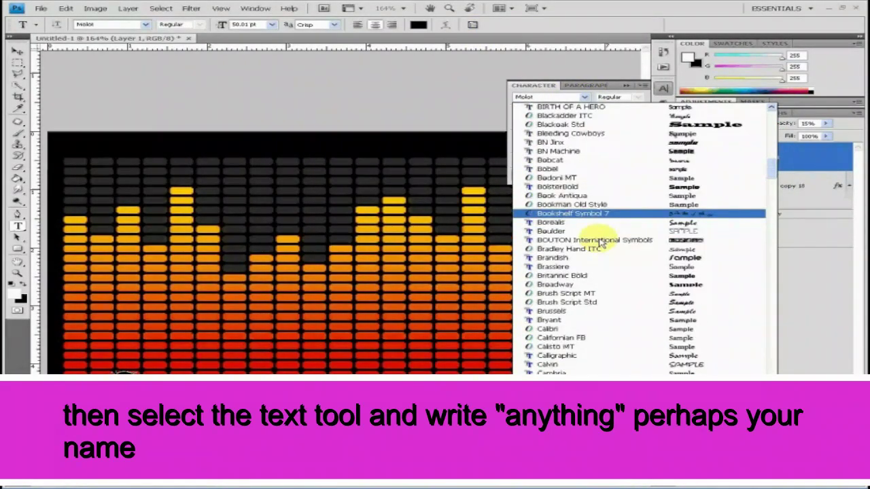
scroll(600, 244, "down", 1)
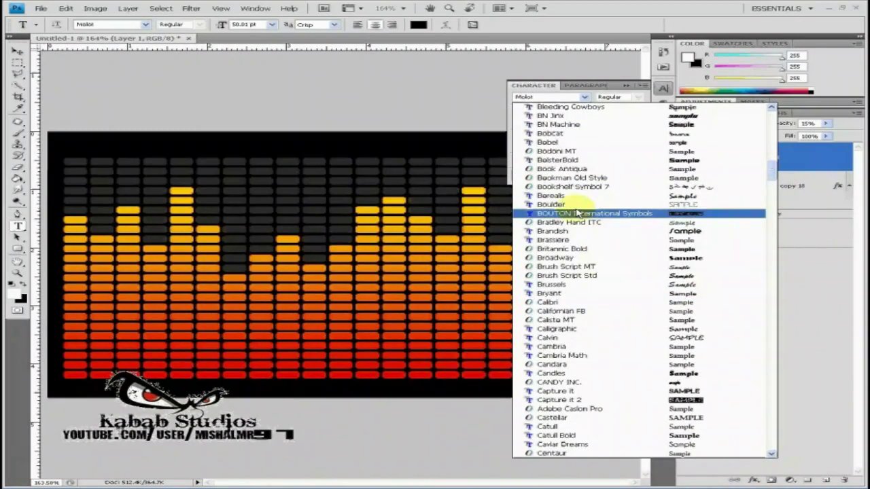
scroll(764, 143, "down", 4)
left_click(406, 213)
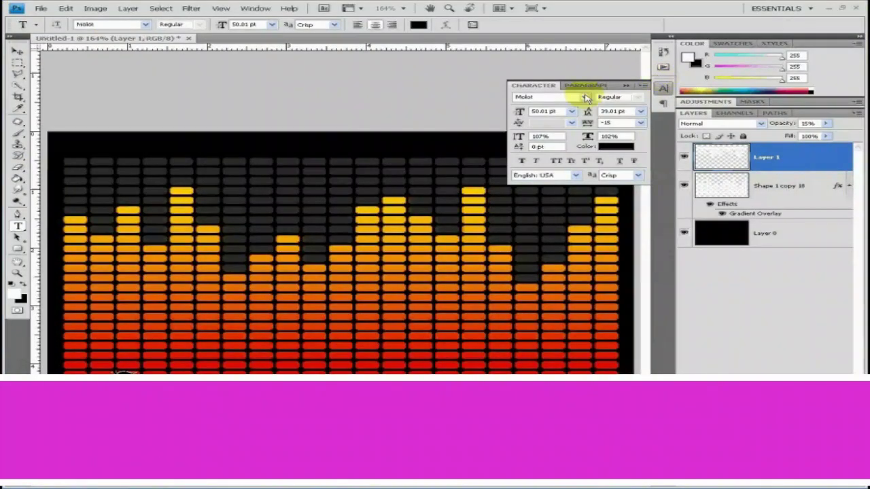
Choose MgOpen Modata Bold and start a new text layer on the canvas
left_click(556, 100)
left_click(584, 98)
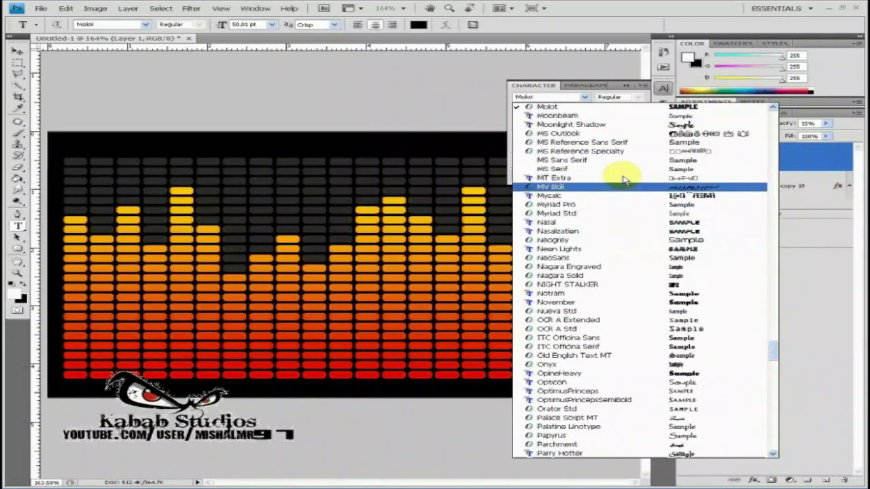
scroll(619, 170, "up", 3)
scroll(610, 159, "up", 2)
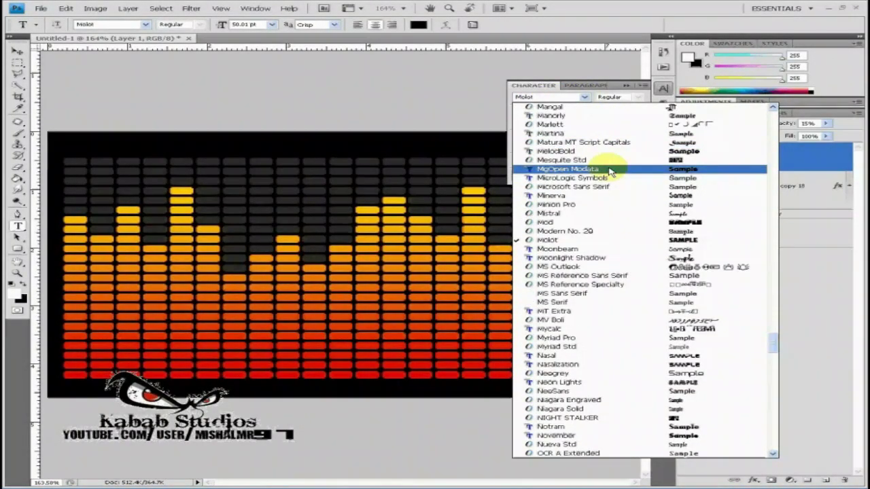
left_click(578, 169)
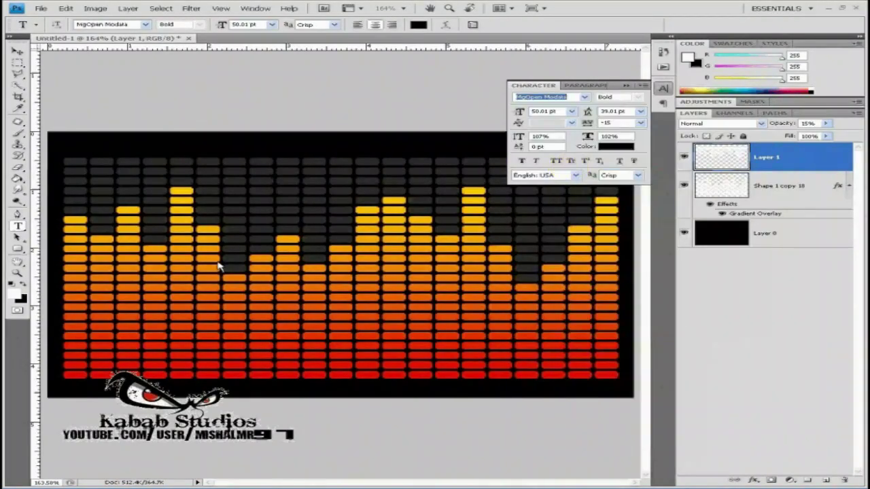
left_click(213, 277)
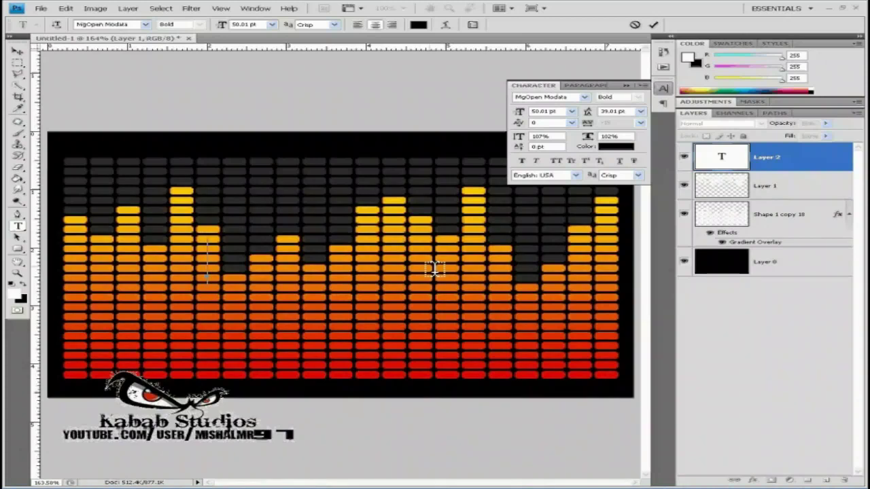
Type the name, enlarge it to 99.01 pt, and commit the text
type("Ad")
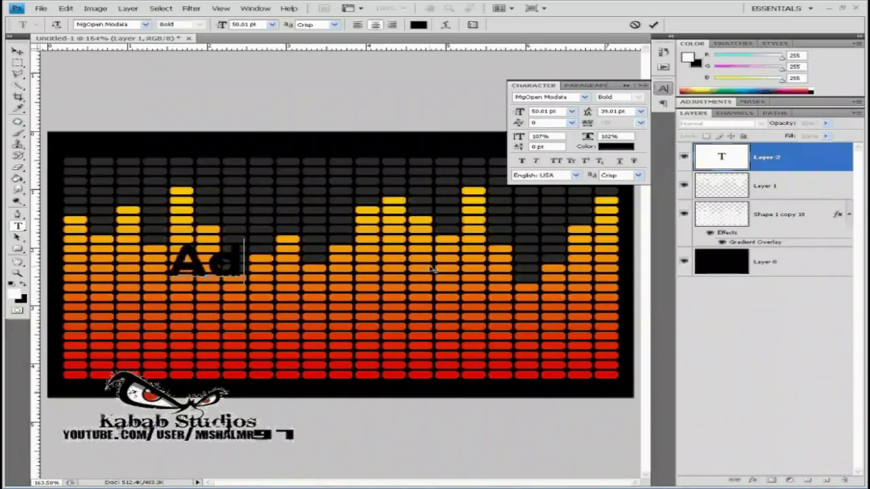
type("nan")
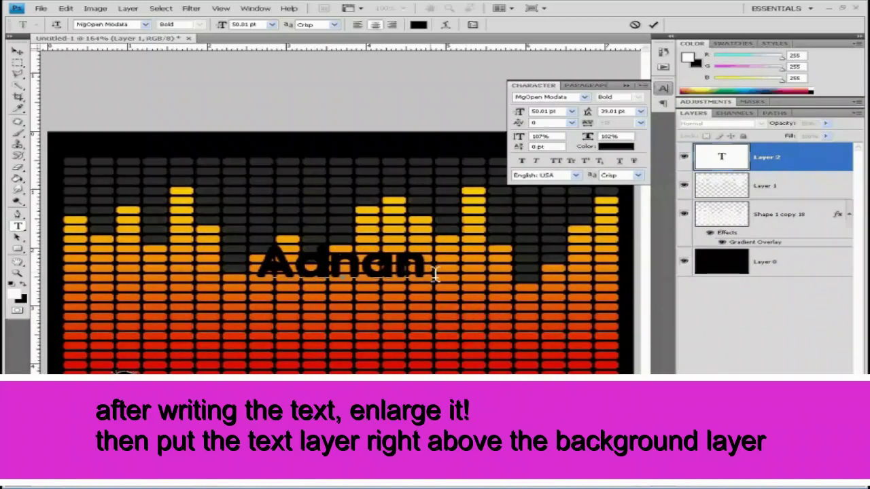
left_click_drag(435, 271, 226, 270)
left_click_drag(518, 115, 550, 111)
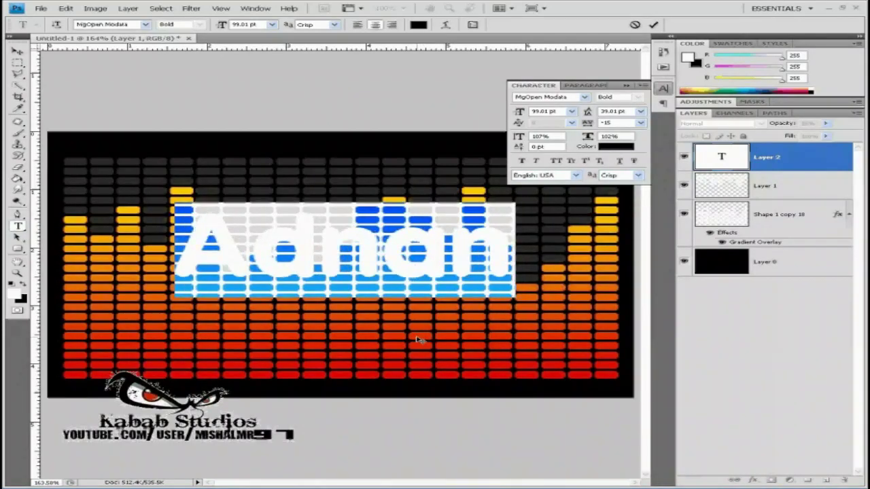
left_click(651, 29)
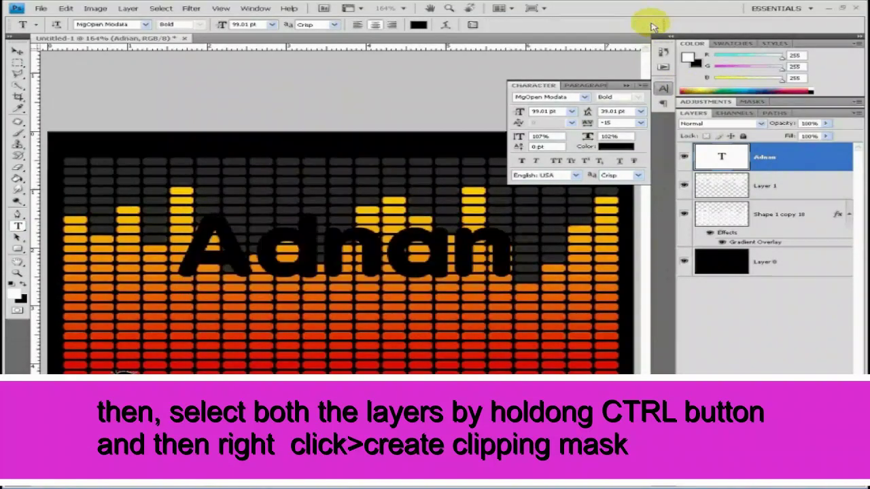
Change the name text colour to white
left_click(623, 175)
left_click(615, 146)
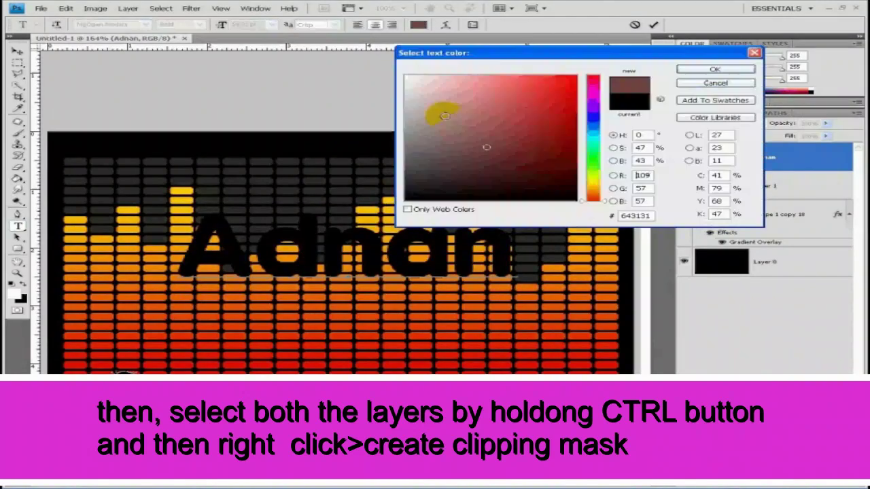
left_click(416, 74)
left_click(683, 68)
left_click(653, 24)
left_click(664, 104)
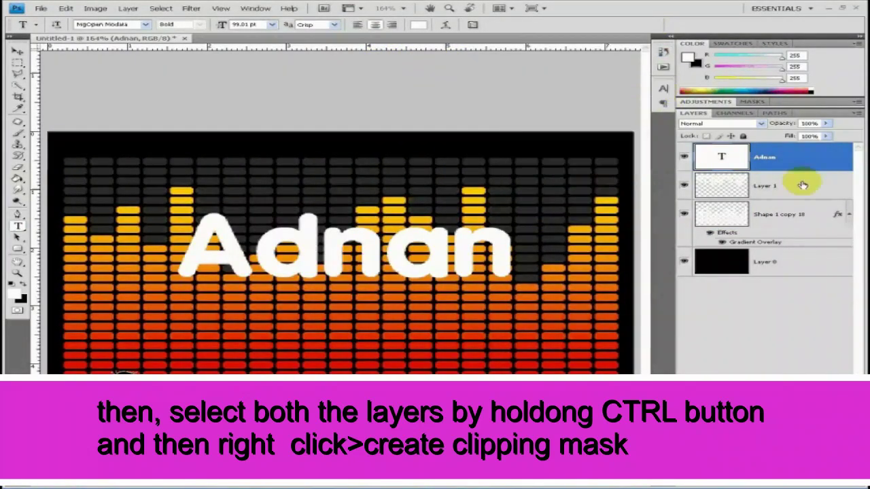
Move Layer 1 and the equalizer shape layer above the name text layer
left_click(798, 216)
left_click(812, 185, "ctrl")
left_click_drag(814, 188, 812, 150)
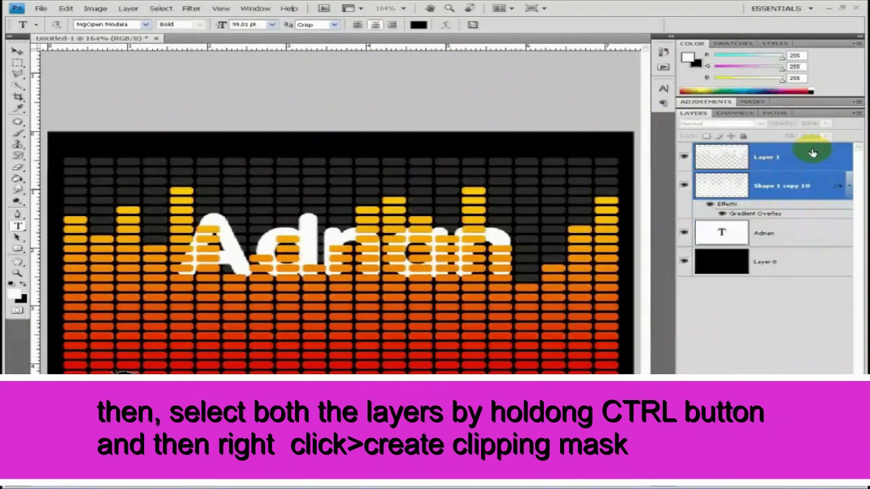
left_click_drag(812, 233, 813, 155)
left_click(815, 213)
left_click(816, 188, "ctrl")
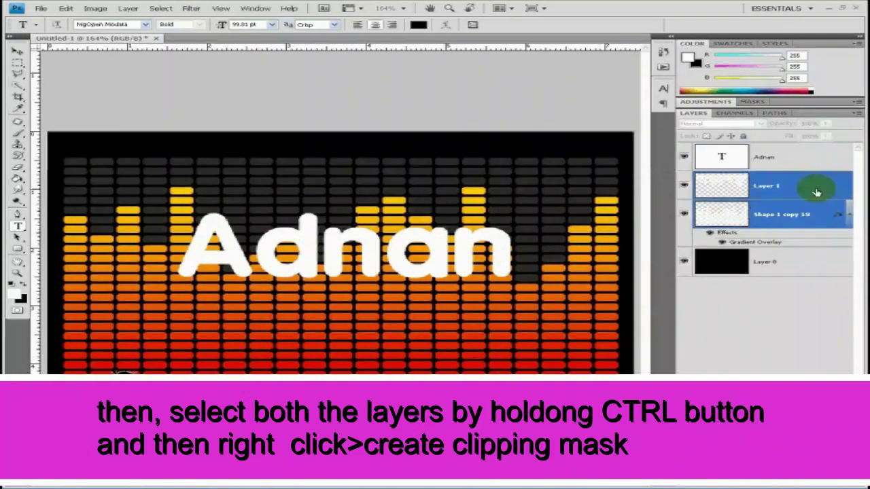
left_click_drag(815, 189, 813, 155)
Clip both bar layers to the name text with Create Clipping Mask
left_click(815, 318)
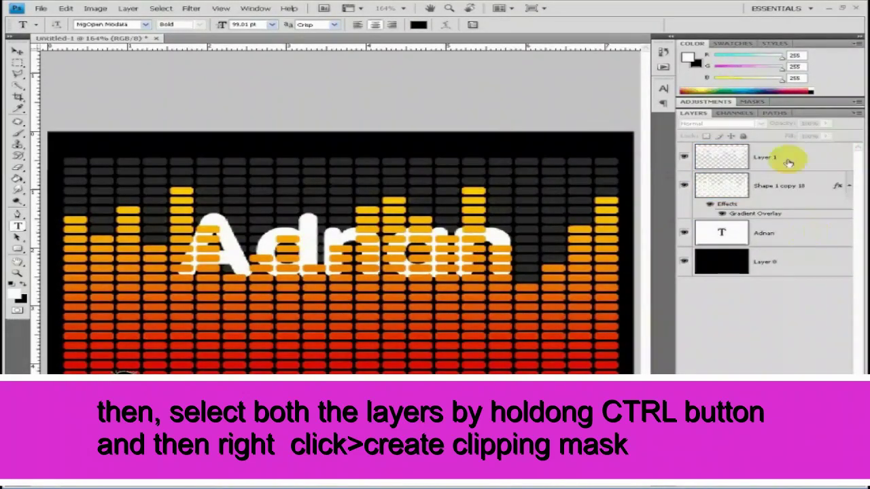
left_click(789, 158)
left_click(816, 188, "ctrl")
right_click(818, 192)
left_click(774, 290)
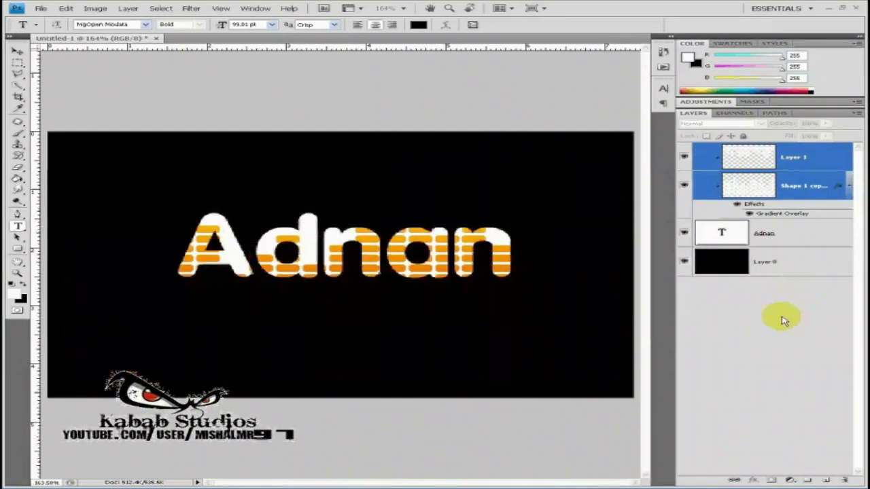
Nudge the name text slightly left and down with the Move tool
key("v")
left_click(308, 261)
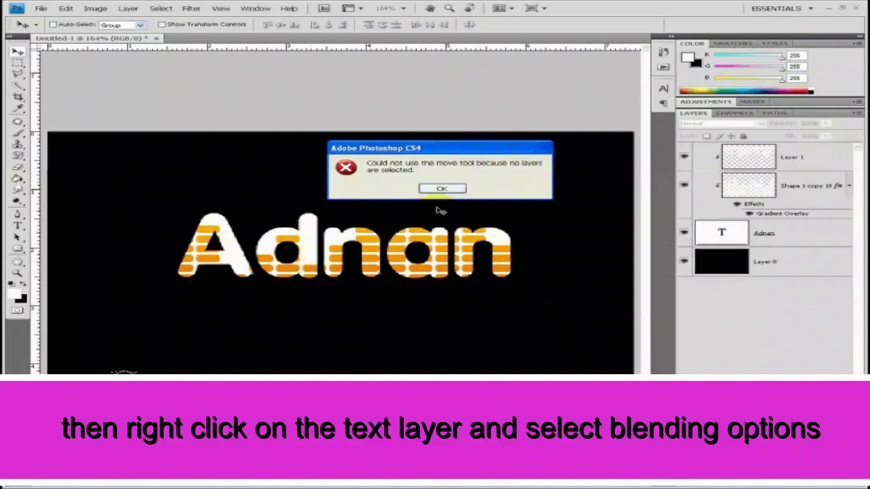
left_click(440, 188)
left_click(792, 236)
left_click_drag(335, 245, 340, 251)
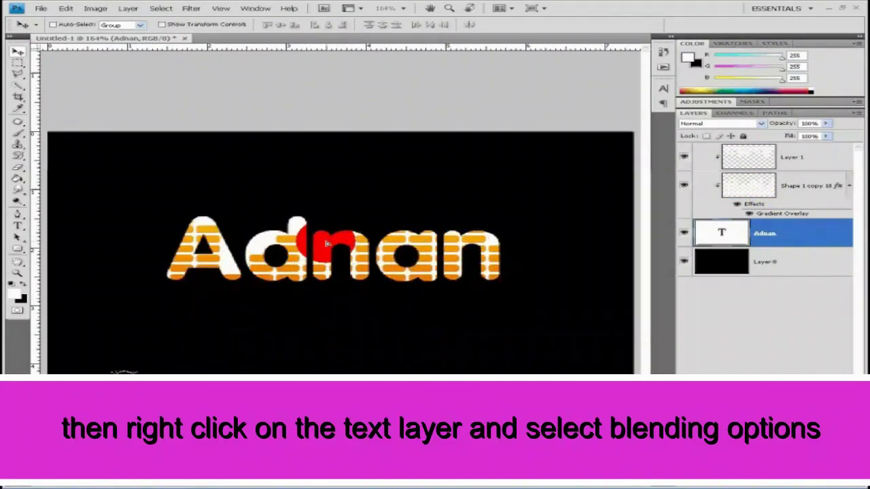
Set the name layer's Fill Opacity to 0% and disable Blend Interior Effects as Group
right_click(816, 237)
left_click(802, 253)
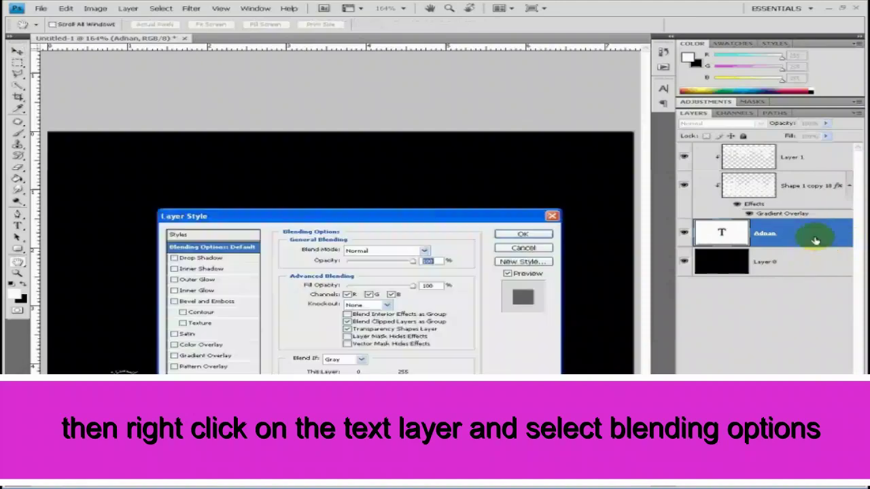
left_click(527, 249)
right_click(704, 235)
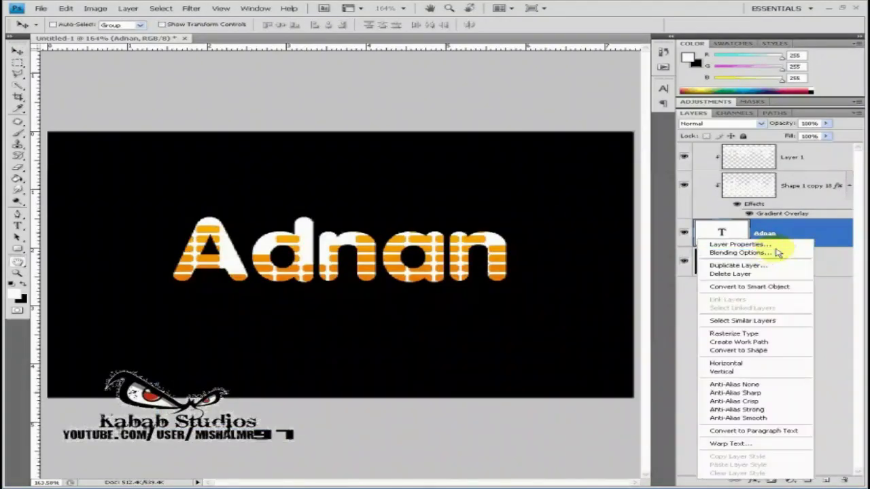
left_click(722, 250)
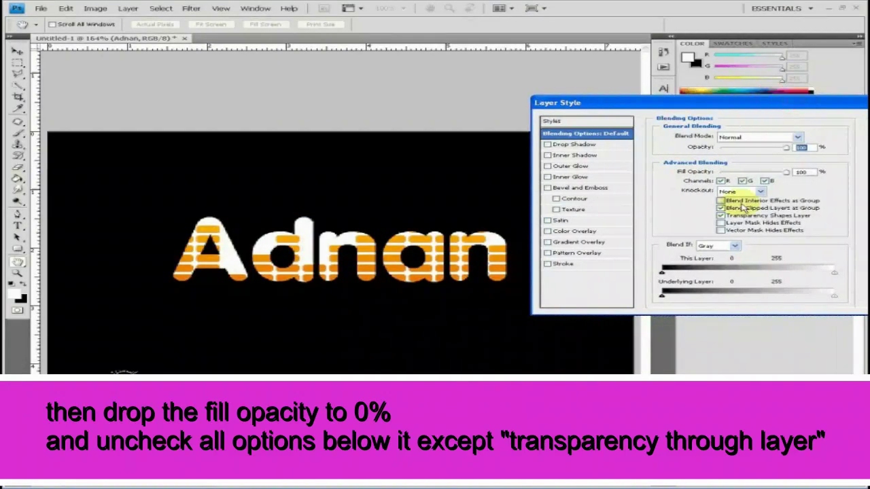
left_click(721, 201)
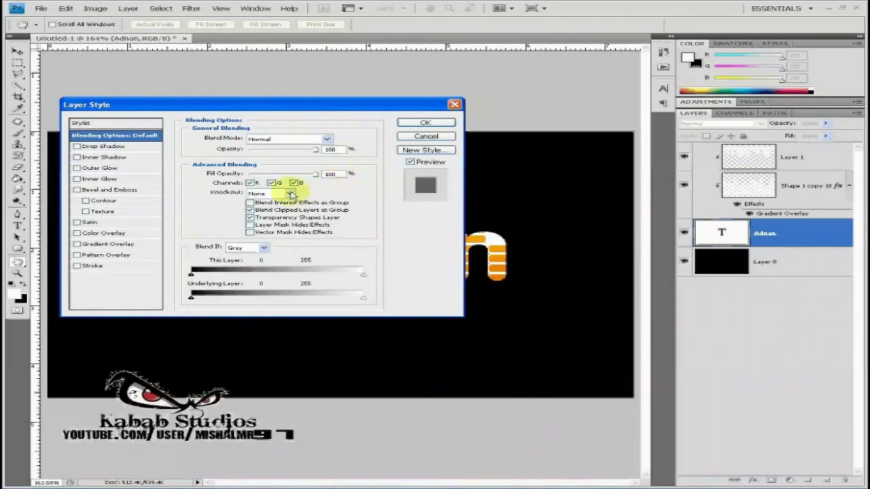
left_click_drag(315, 175, 211, 179)
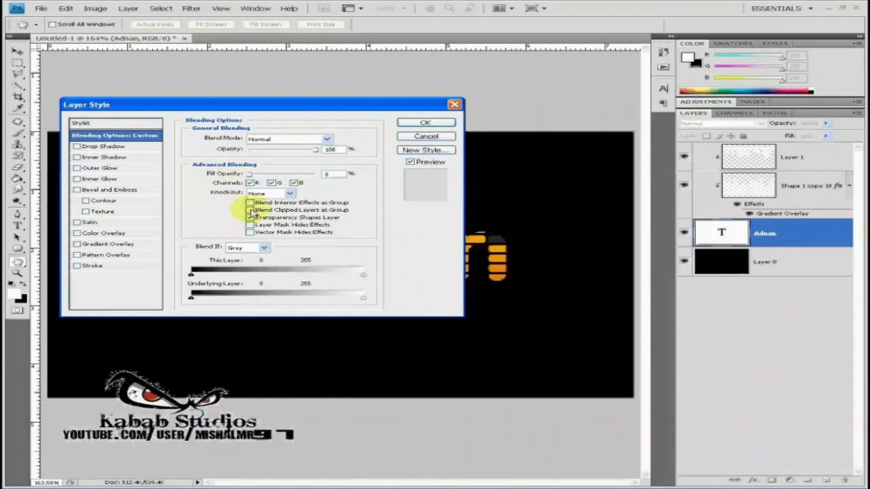
left_click_drag(302, 104, 751, 101)
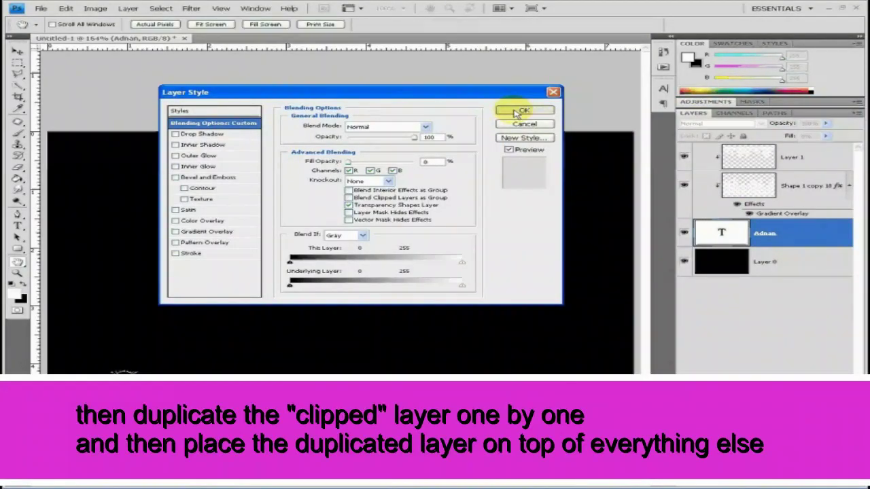
left_click(522, 111)
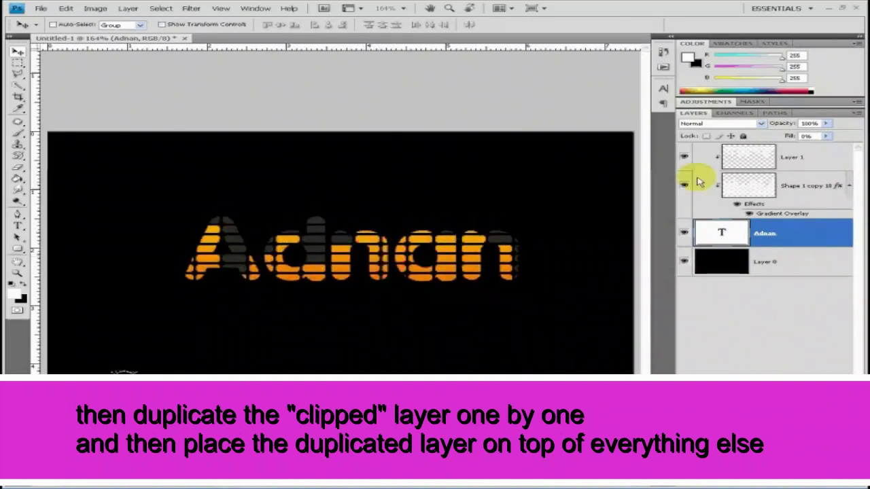
Move Shape 1 copy 19 to the top and duplicate Layer 1
left_click(818, 168)
left_click(813, 189, "shift")
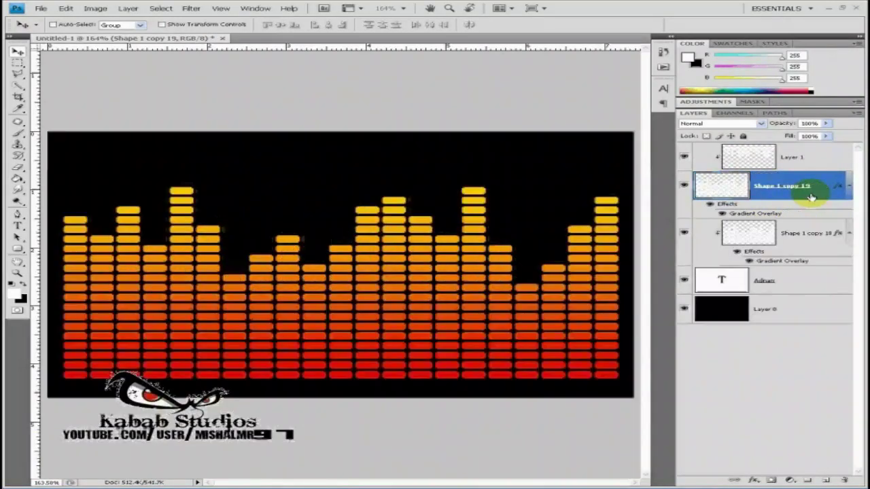
left_click_drag(815, 188, 817, 161)
left_click(809, 205)
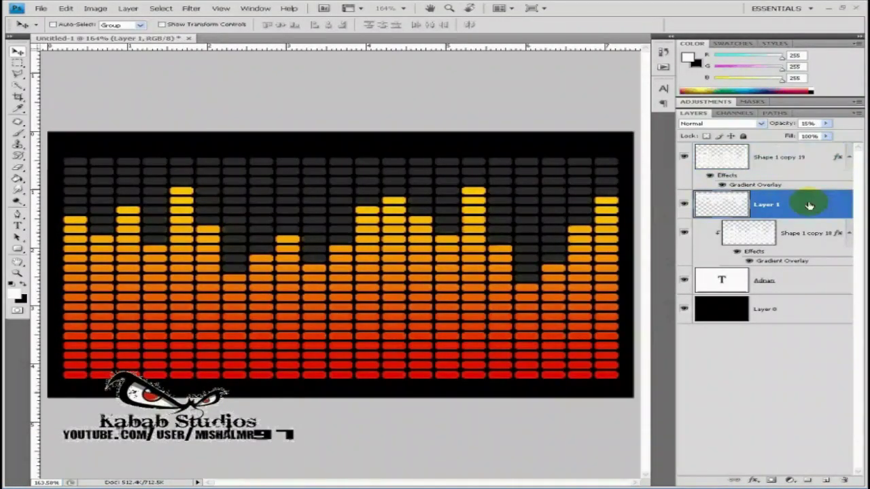
key("ctrl+j")
Clip Layer 1 to the bars and hide Shape 1 copy 19 and Layer 1 copy
left_click(821, 233)
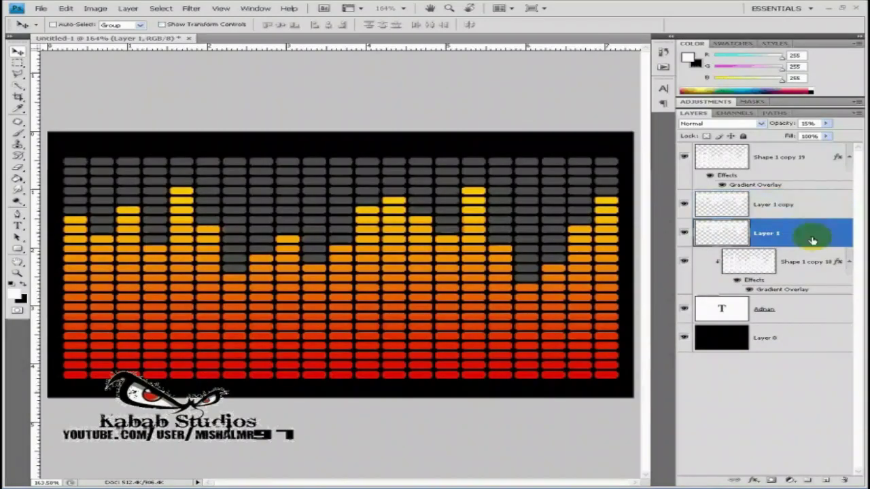
right_click(694, 228)
left_click(786, 336)
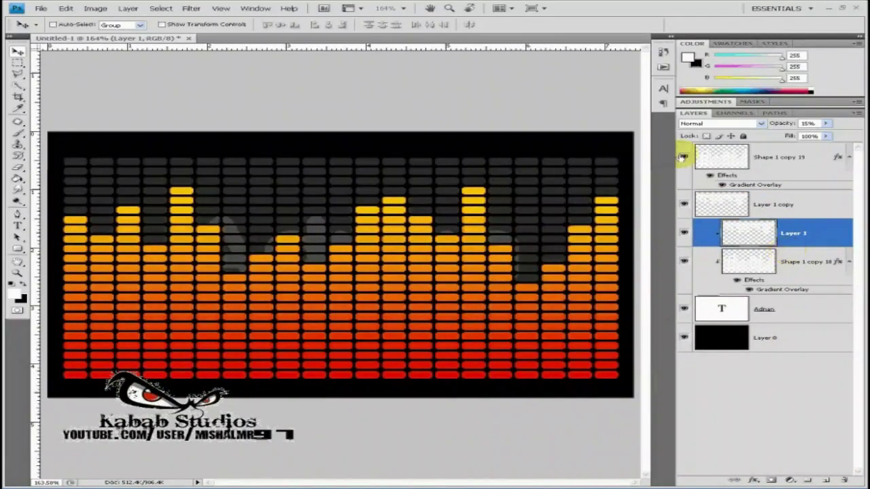
left_click(684, 156)
left_click(684, 203)
Show Layer 1 copy and Shape 1 copy 19 again and merge them
left_click(796, 160)
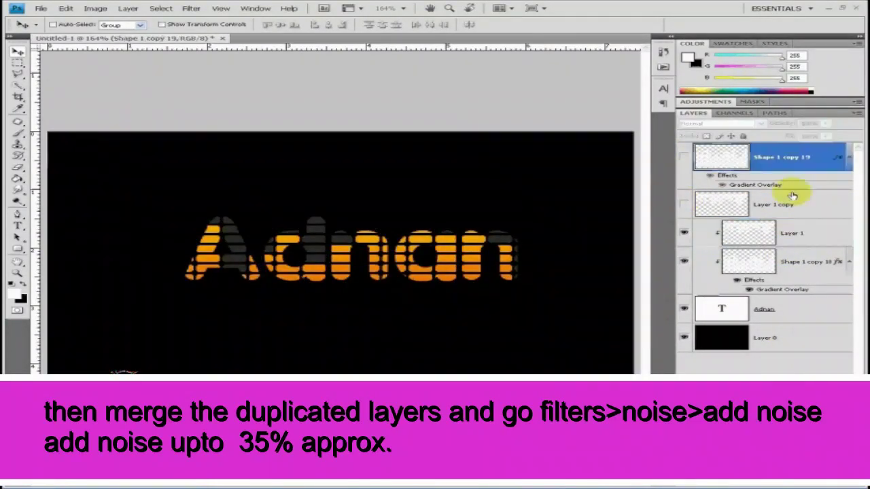
left_click(823, 207, "shift")
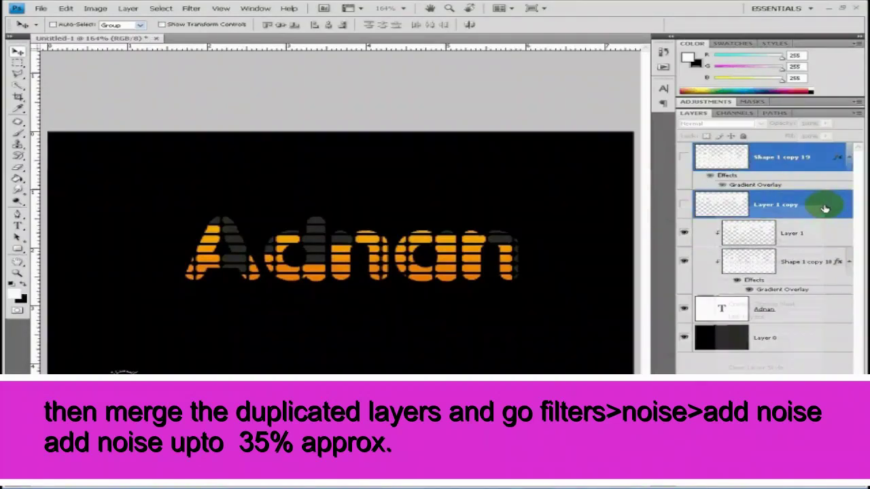
right_click(824, 208)
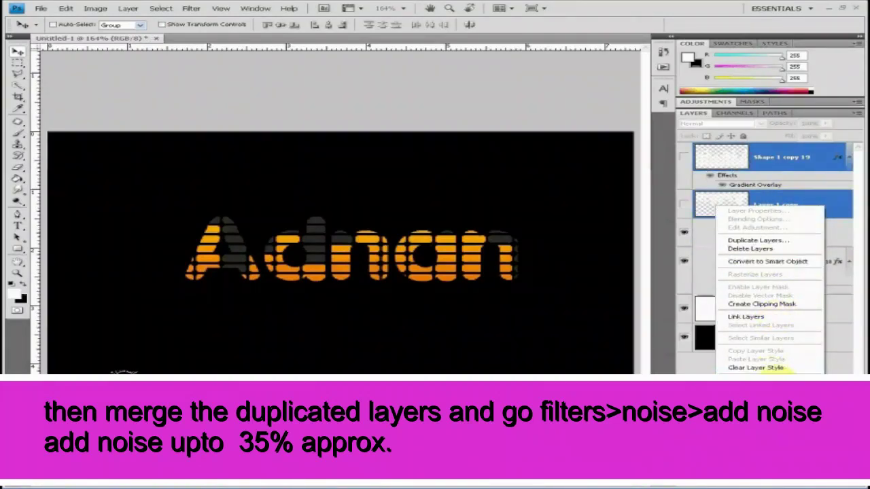
key("Escape")
left_click(802, 361)
left_click(788, 204)
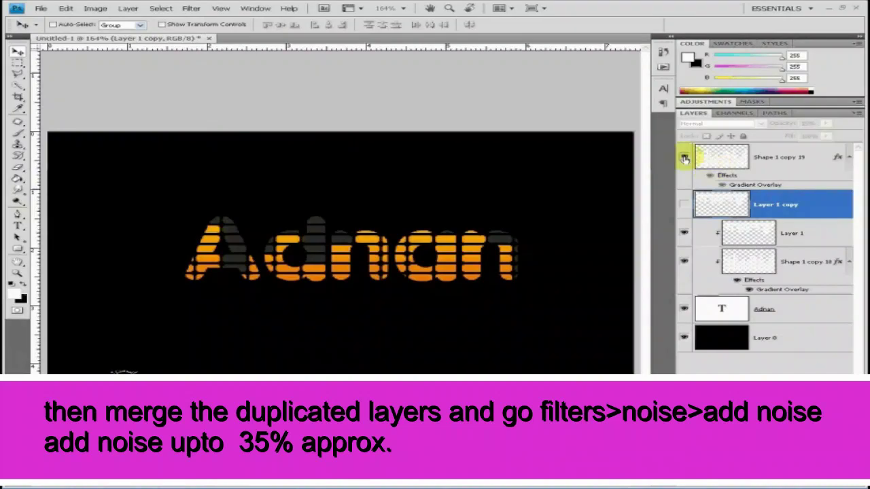
left_click_drag(684, 156, 684, 204)
right_click(734, 204)
left_click(782, 168, "shift")
right_click(781, 169)
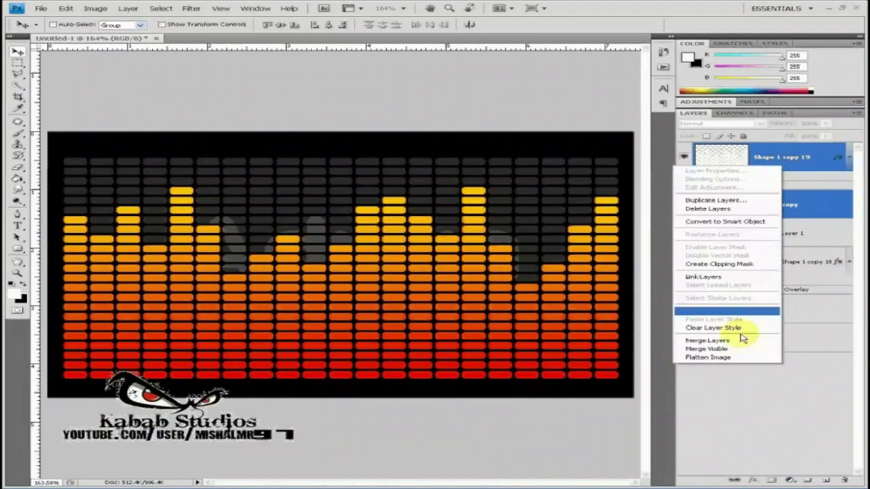
left_click(743, 340)
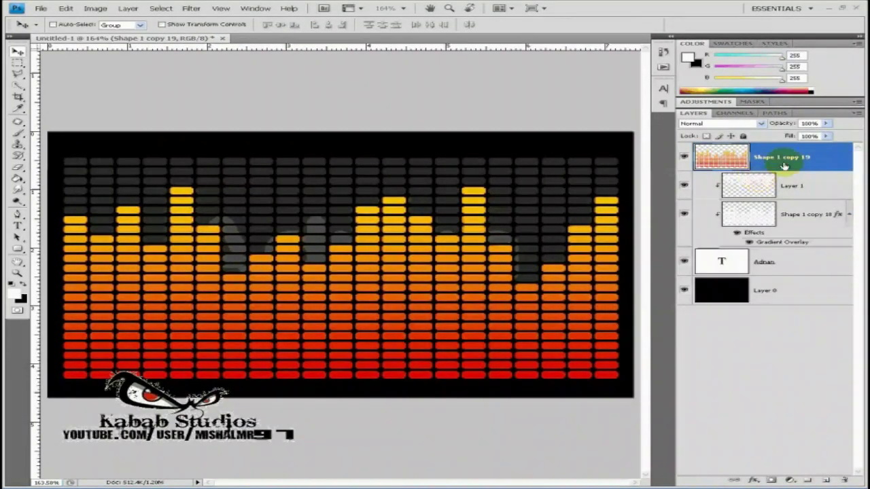
Apply about 35% monochromatic Gaussian Add Noise to the merged equalizer
left_click(191, 8)
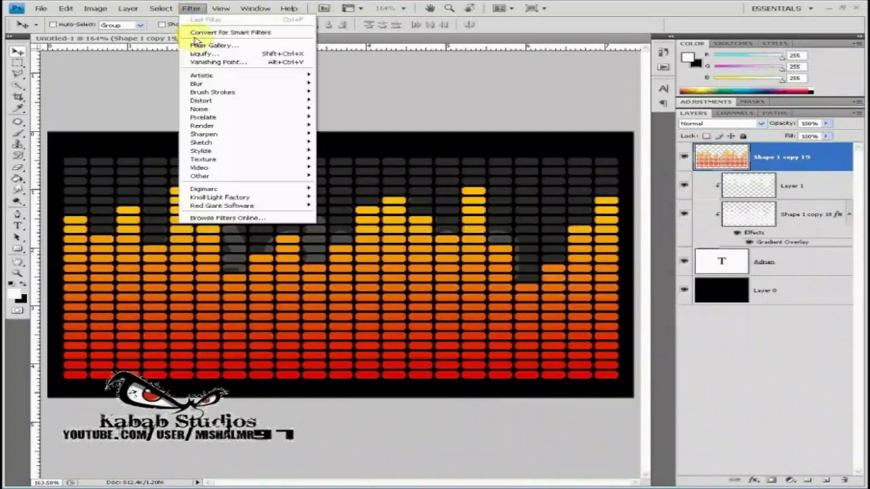
mouse_move(199, 109)
left_click(335, 107)
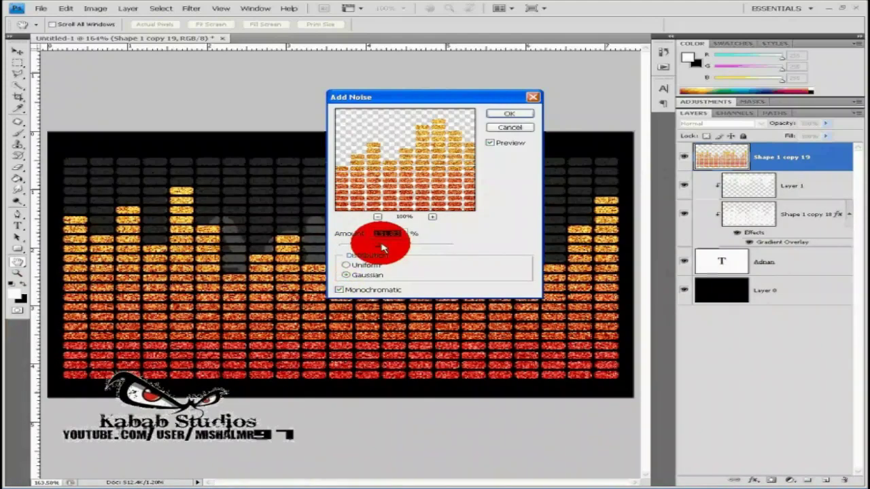
left_click(348, 243)
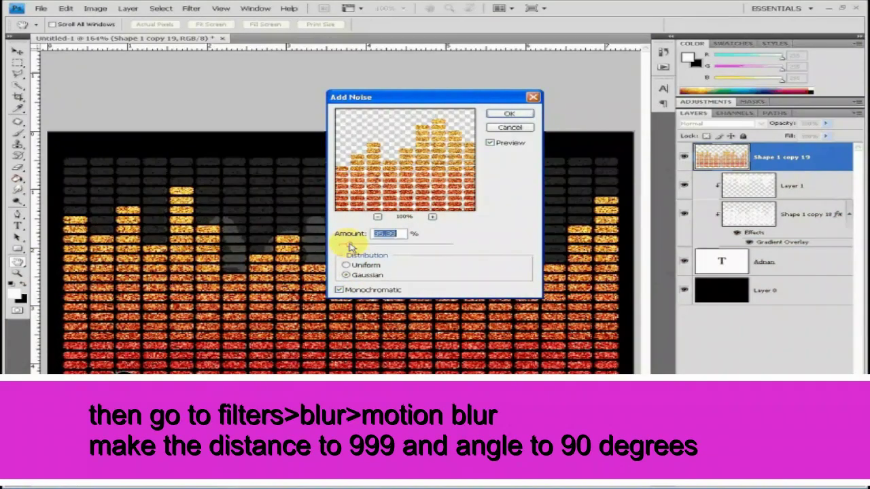
left_click(509, 113)
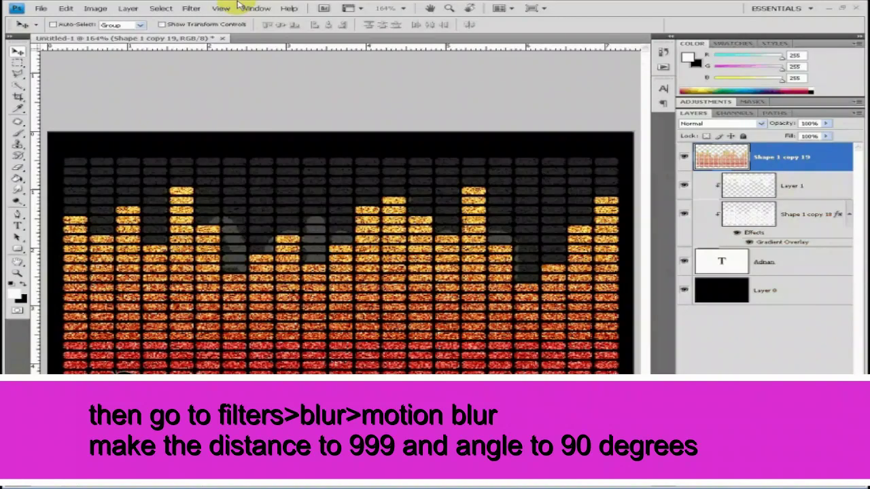
Apply a 90° Motion Blur to stretch the noise into vertical streaks
left_click(191, 9)
mouse_move(197, 83)
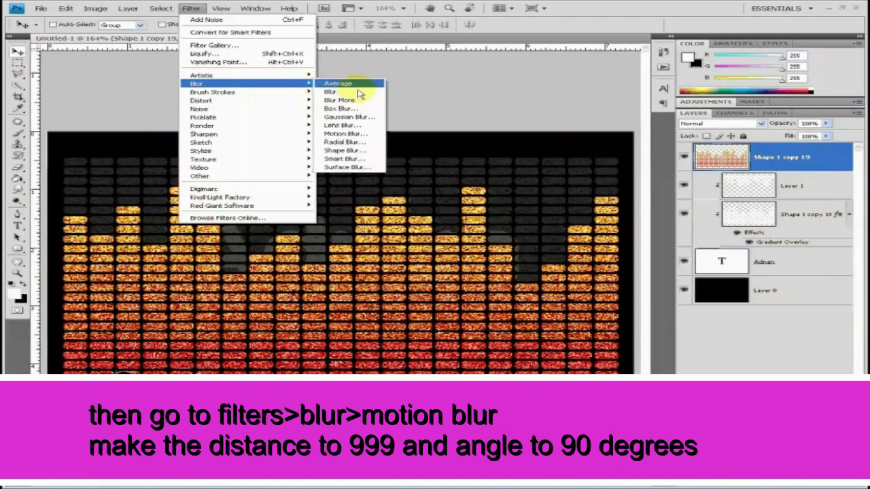
left_click(346, 134)
left_click(666, 129)
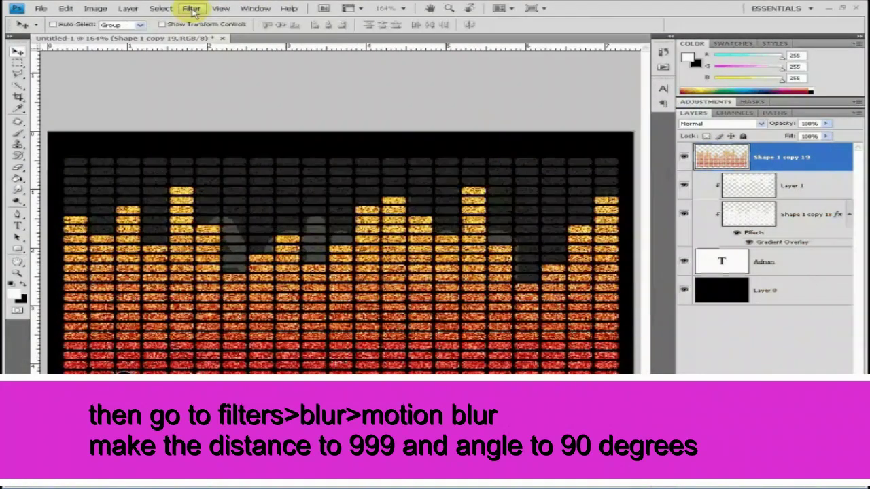
left_click(191, 8)
left_click(343, 130)
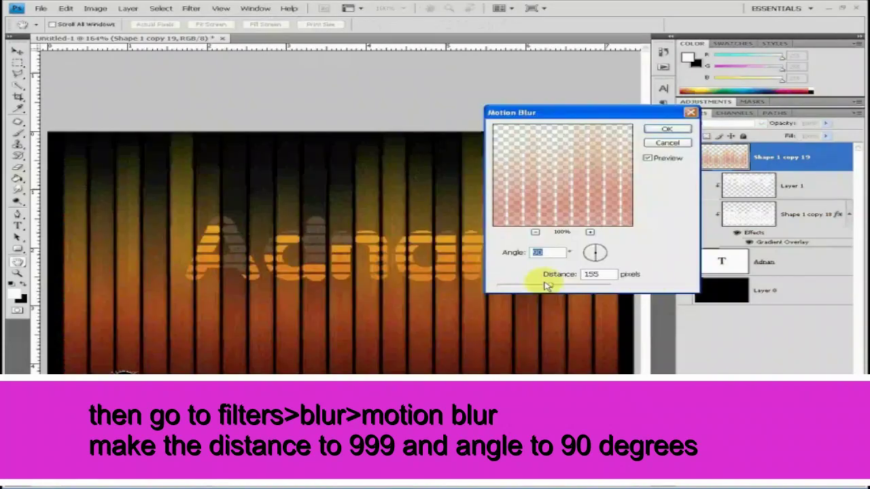
left_click(602, 285)
left_click(597, 287)
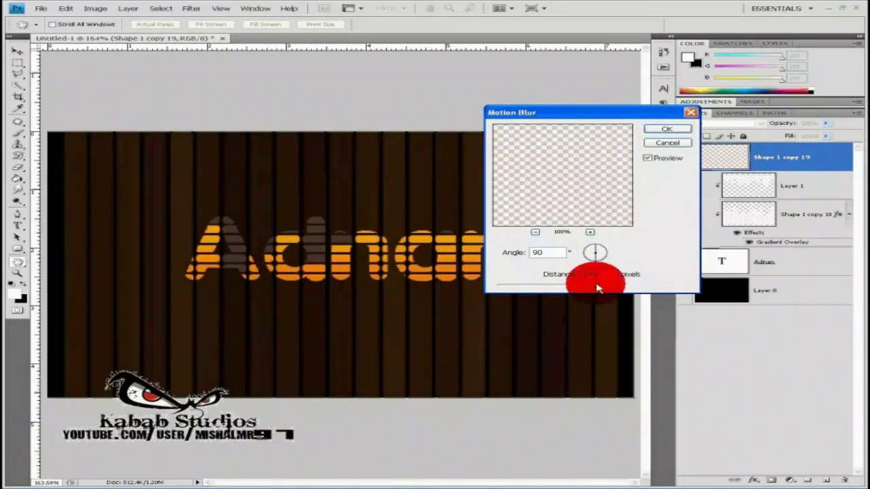
left_click(665, 129)
Desaturate the streaks to grey with Hue/Saturation at -100, then reposition the name text
left_click(95, 9)
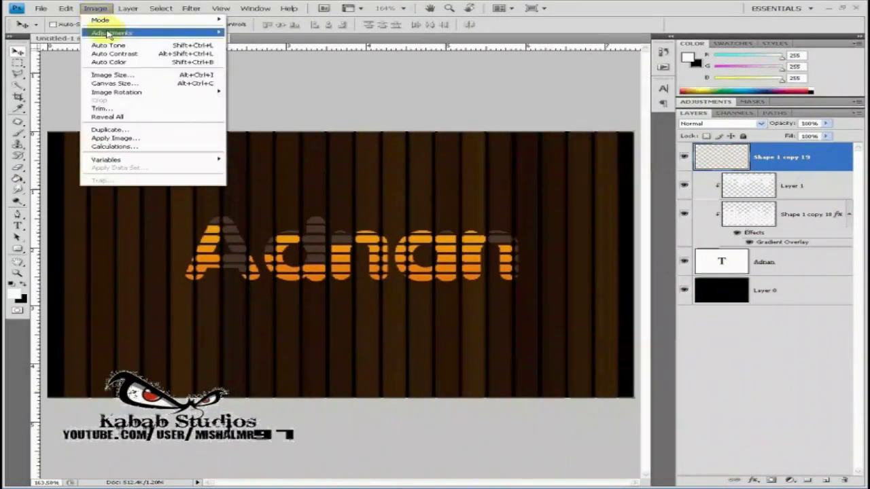
left_click(265, 78)
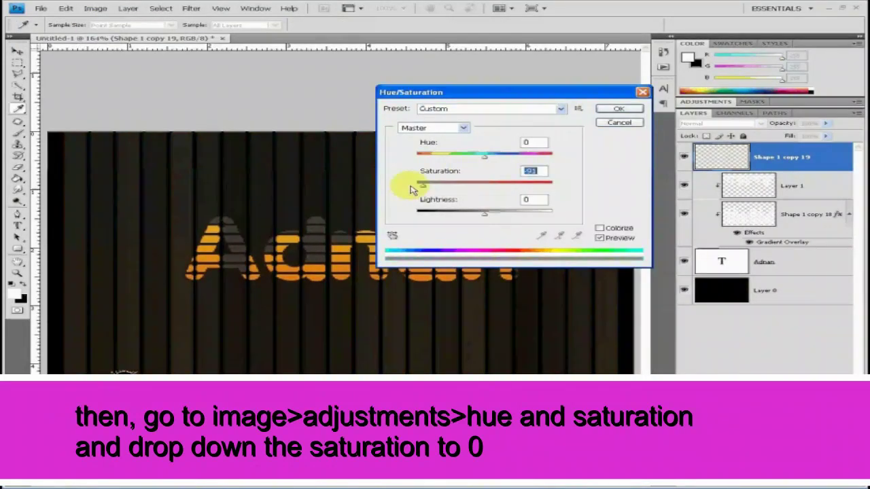
left_click_drag(484, 184, 398, 184)
left_click(619, 109)
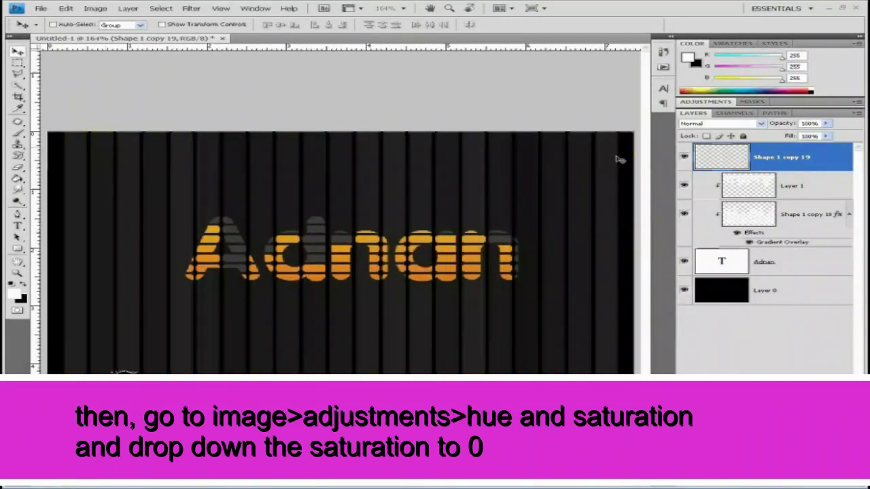
left_click(785, 264)
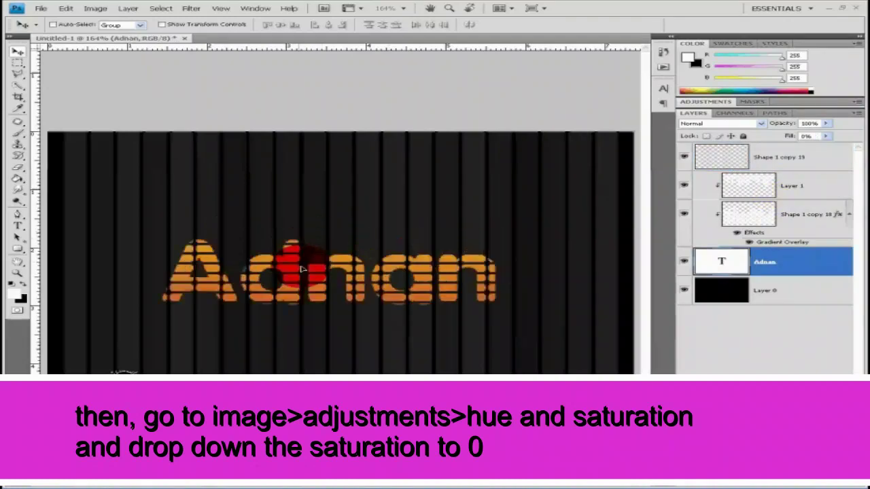
left_click_drag(286, 251, 186, 233)
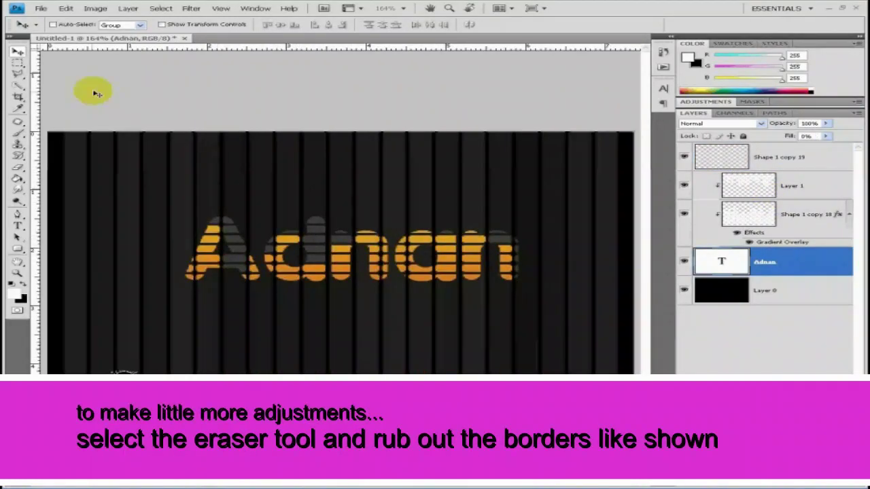
Erase the top edge of the Shape 1 copy 19 streaks with a large soft eraser
left_click(17, 167)
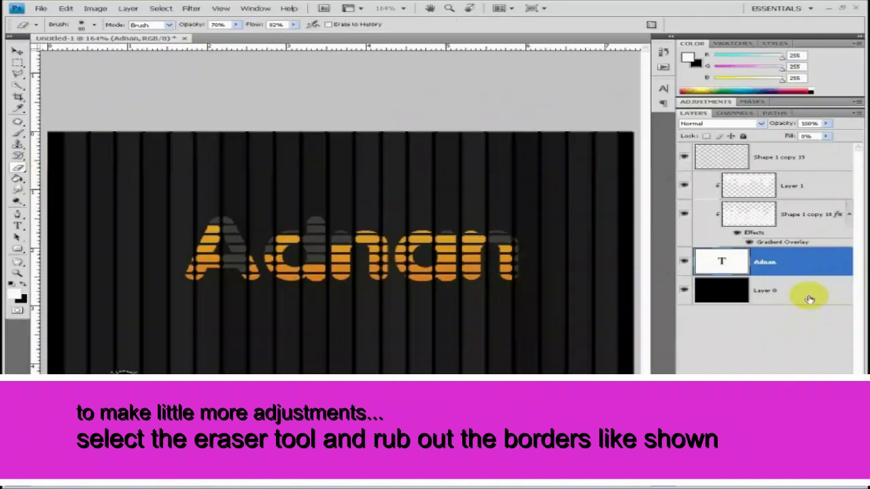
left_click(808, 159)
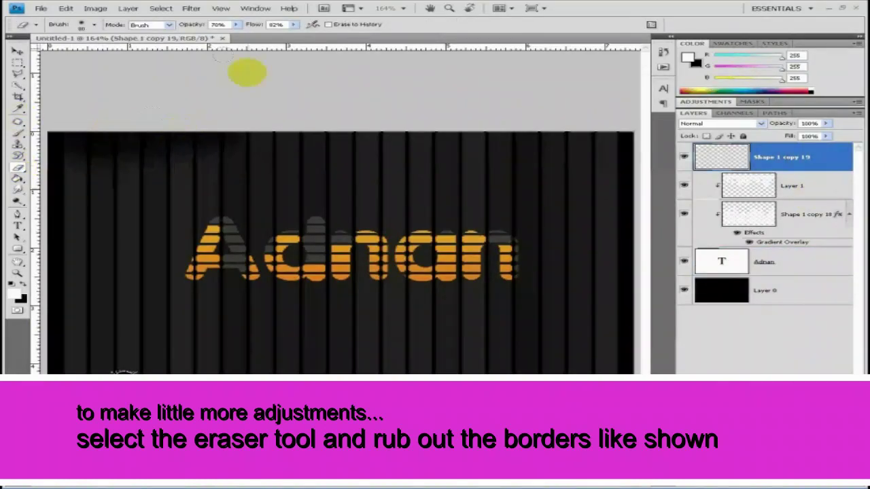
right_click(234, 142)
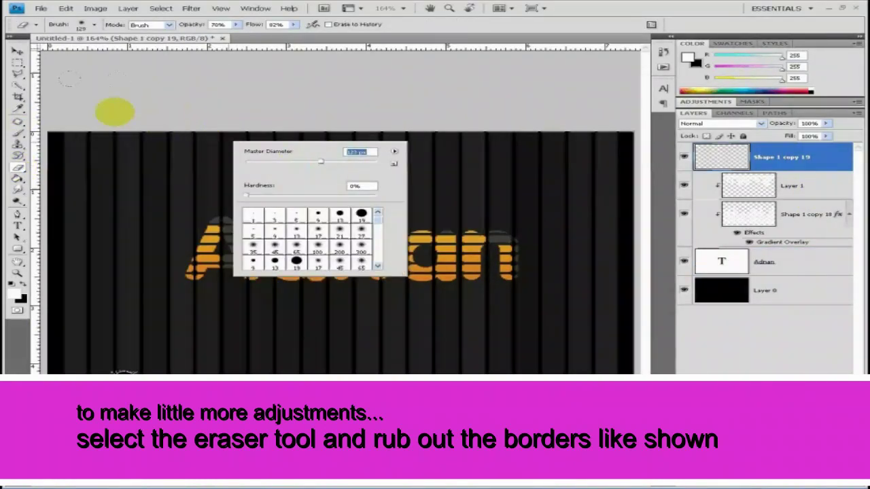
key("Return")
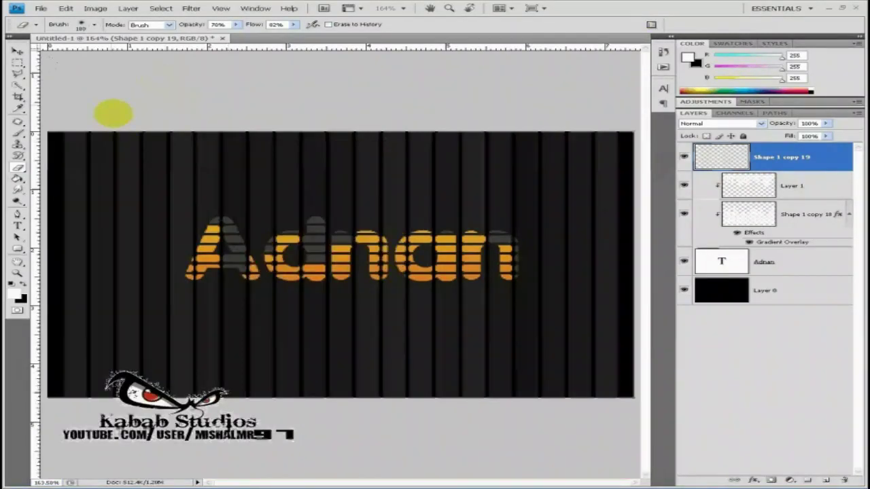
left_click_drag(111, 111, 109, 119)
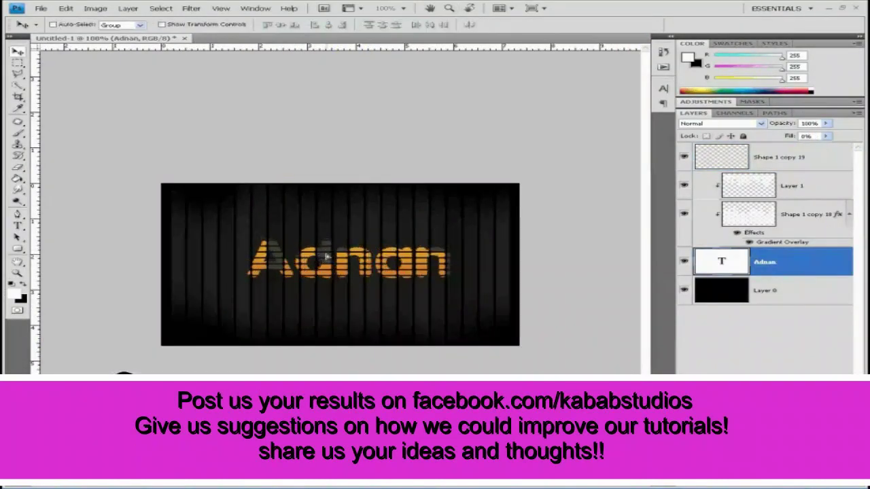
Edit the name text, then duplicate its layer and type the surname as a smaller second line
key("t")
left_click(462, 265)
type("Josh")
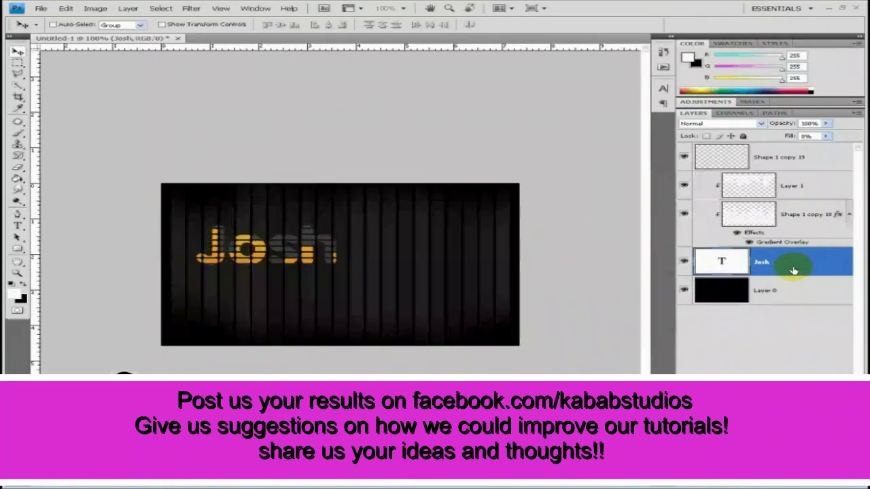
key("ctrl+j")
left_click(684, 261)
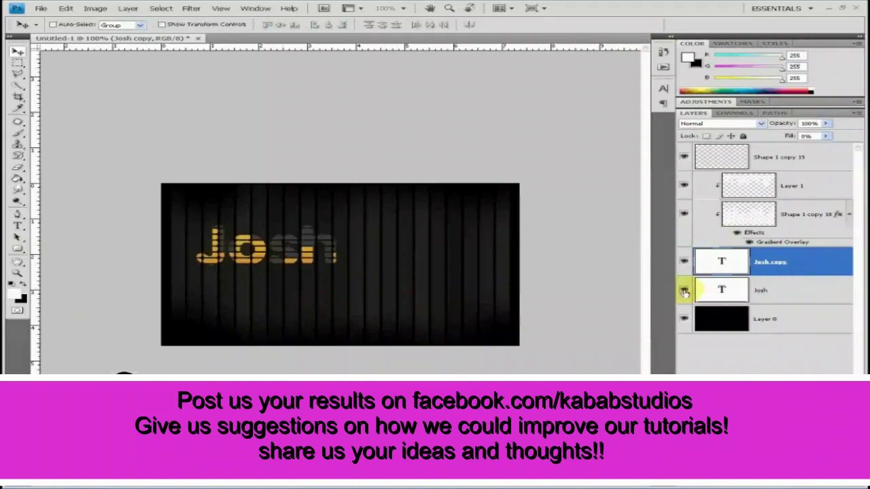
left_click(683, 259)
left_click(800, 277)
left_click_drag(800, 277, 799, 297)
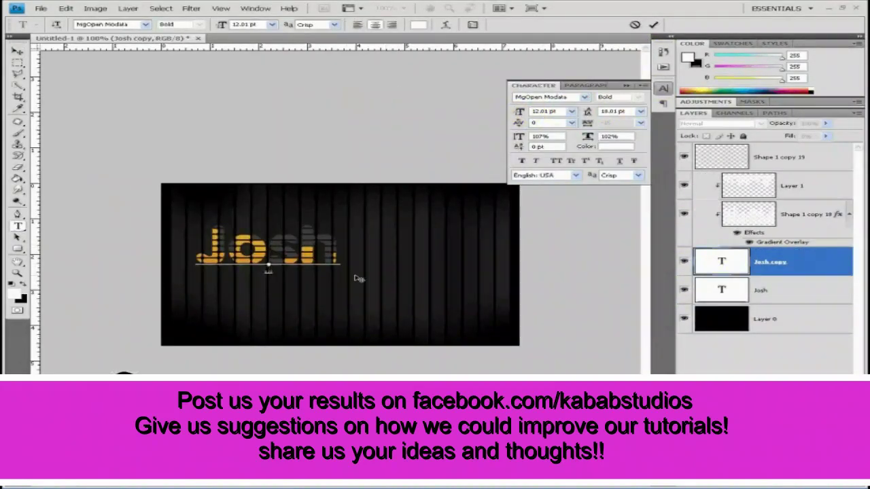
type("SAmuel")
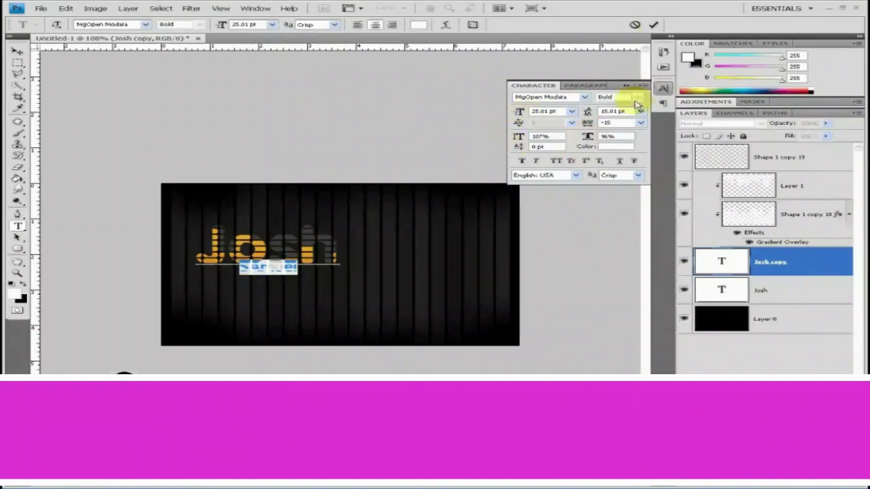
left_click(583, 115)
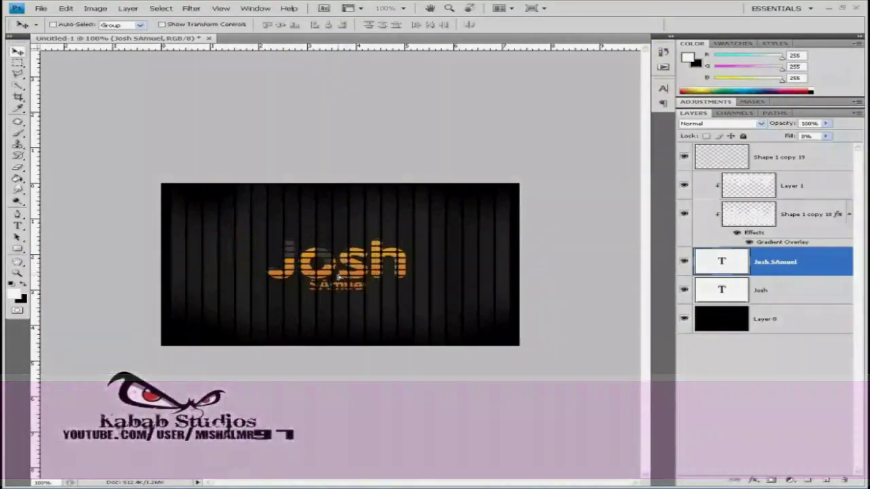